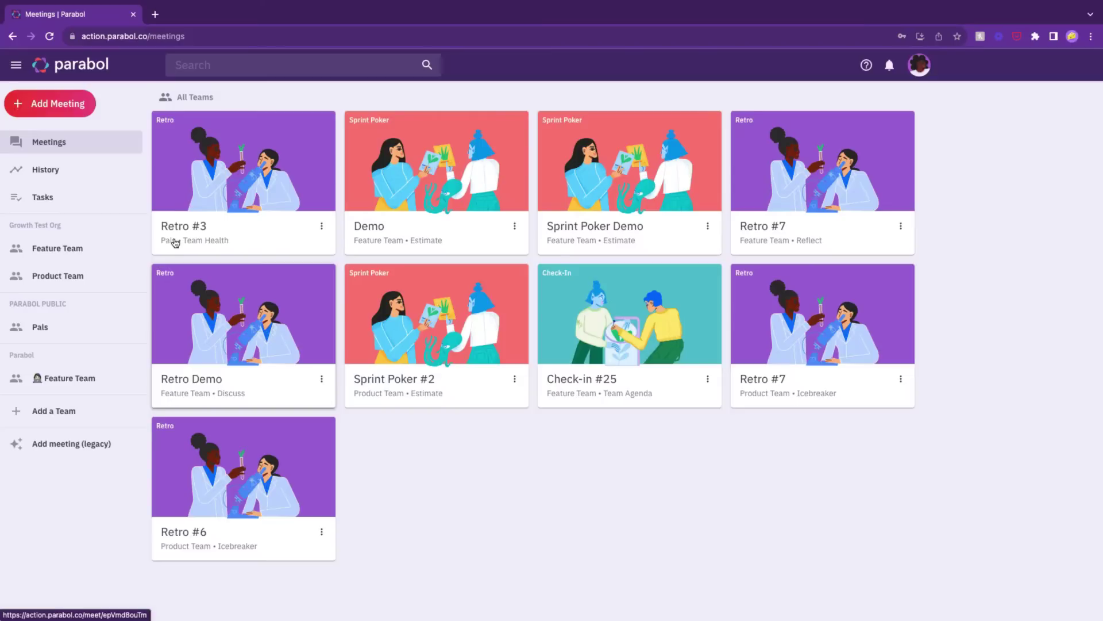
# Begin a new meeting and browse the Retrospective templates in the activity library
pyautogui.click(70, 106)
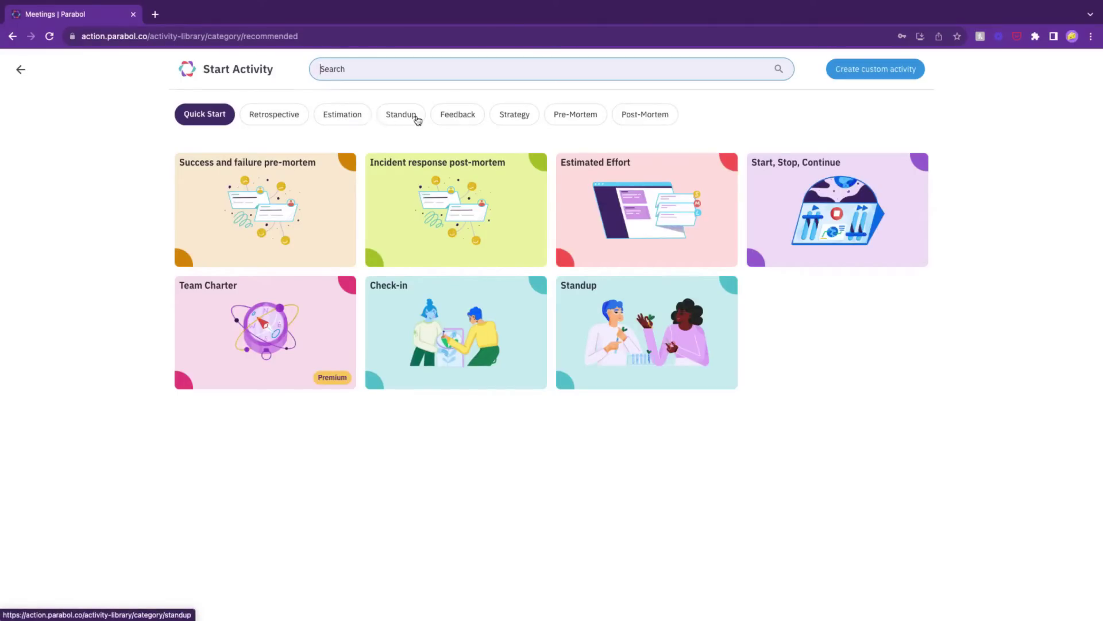
pyautogui.click(288, 119)
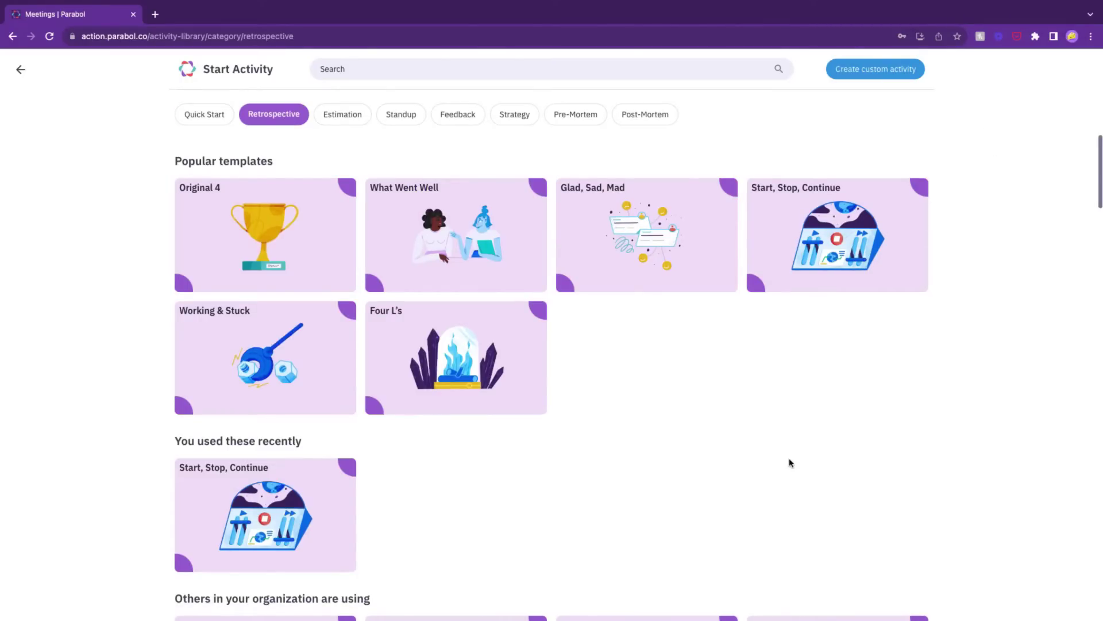
pyautogui.scroll(-10, 790, 462)
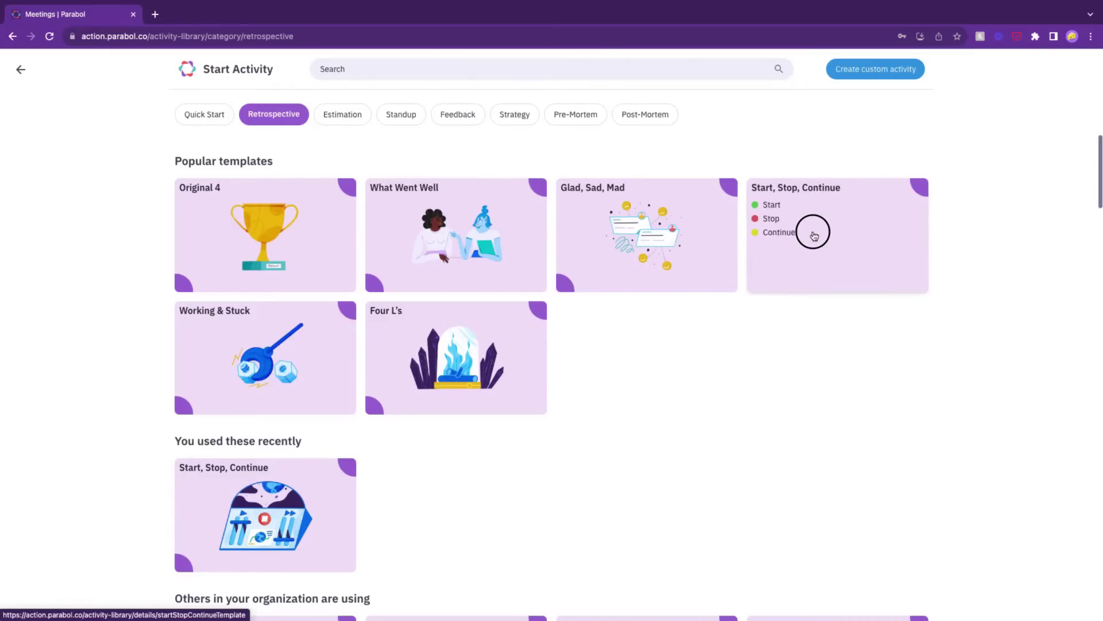
# Open the Start, Stop, Continue template and assign it to the Feature Team
pyautogui.click(813, 301)
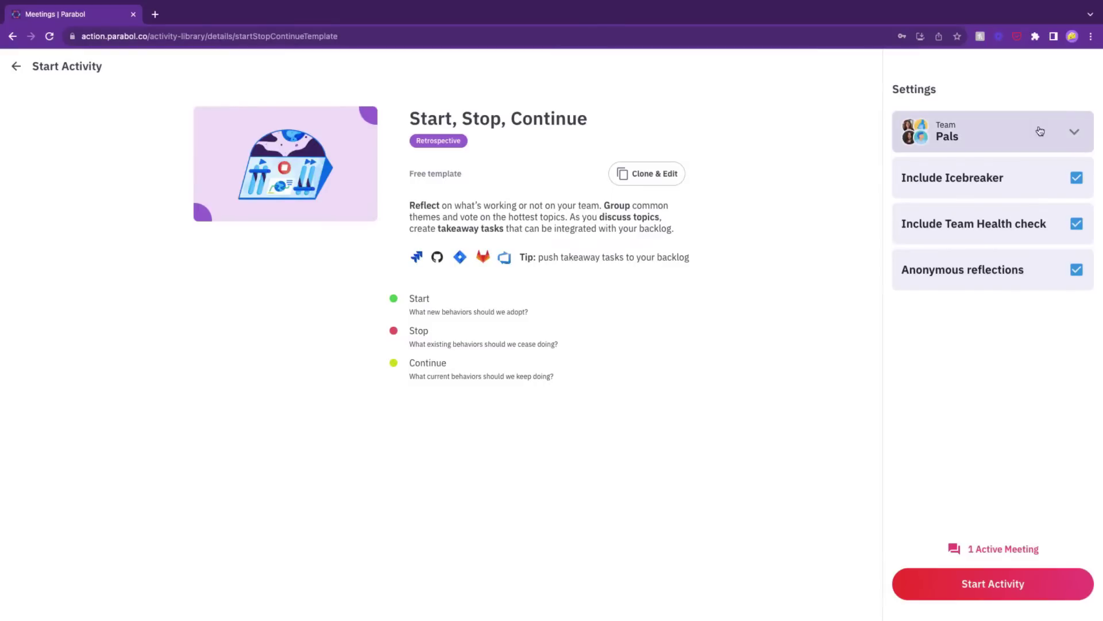
pyautogui.click(1070, 135)
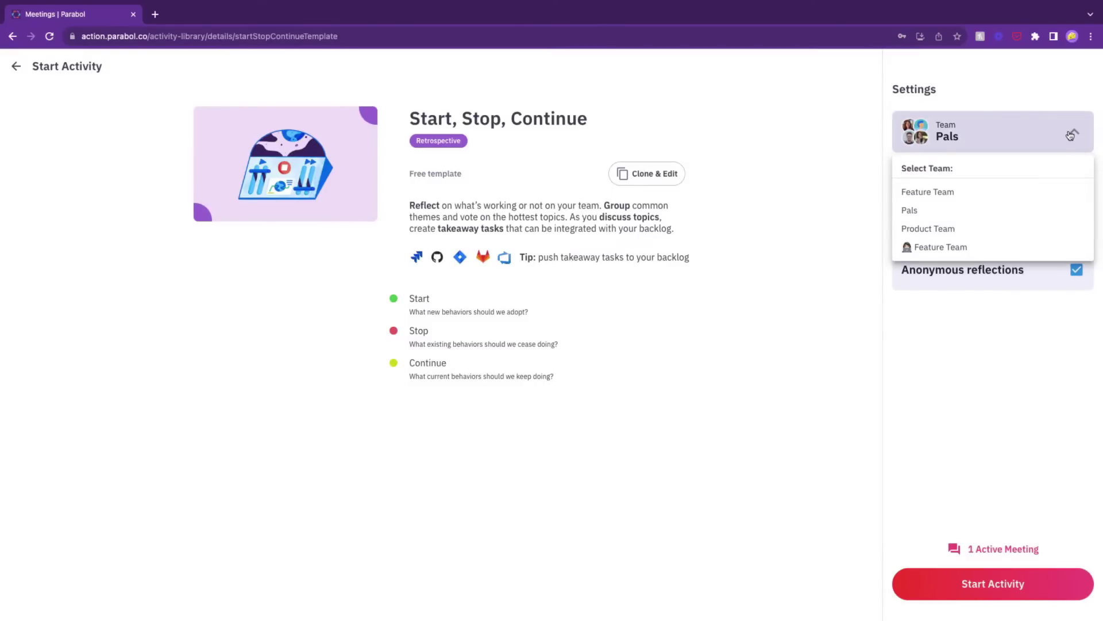
pyautogui.click(988, 248)
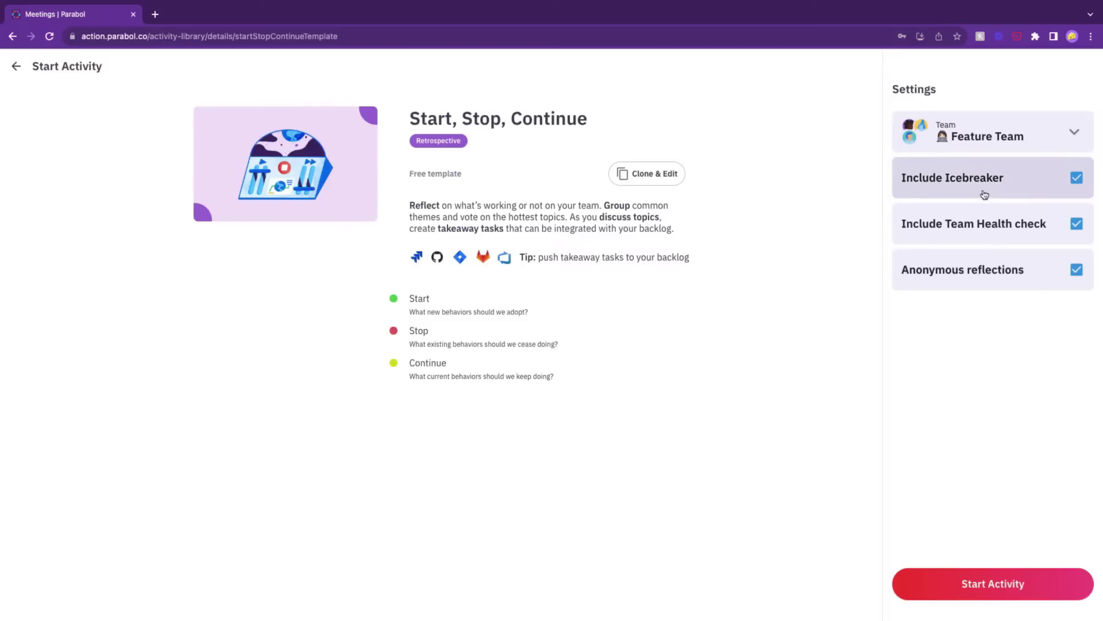
# Toggle icebreaker, team health and anonymous reflections off and back on, then start the retro
pyautogui.click(1076, 178)
pyautogui.click(1077, 179)
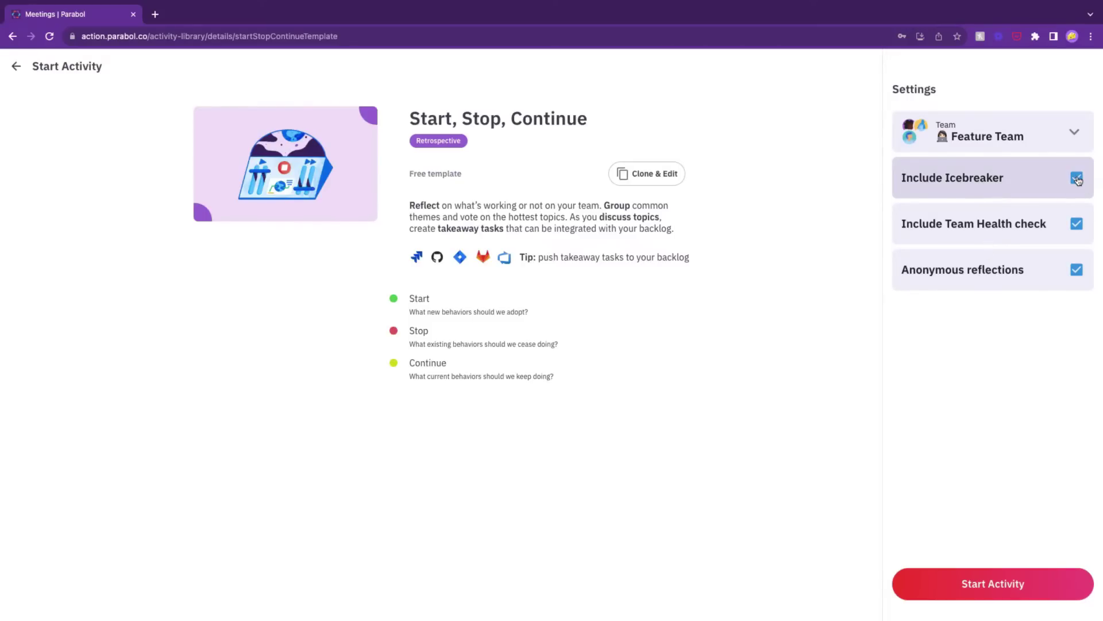
pyautogui.click(1076, 225)
pyautogui.click(1077, 226)
pyautogui.click(1078, 271)
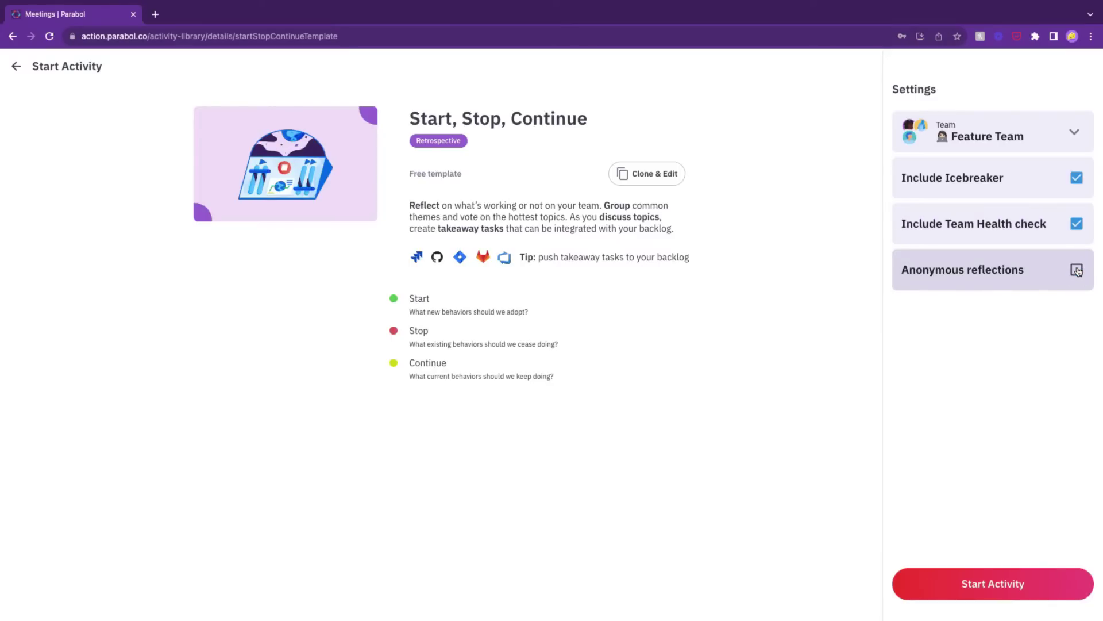
pyautogui.click(1078, 271)
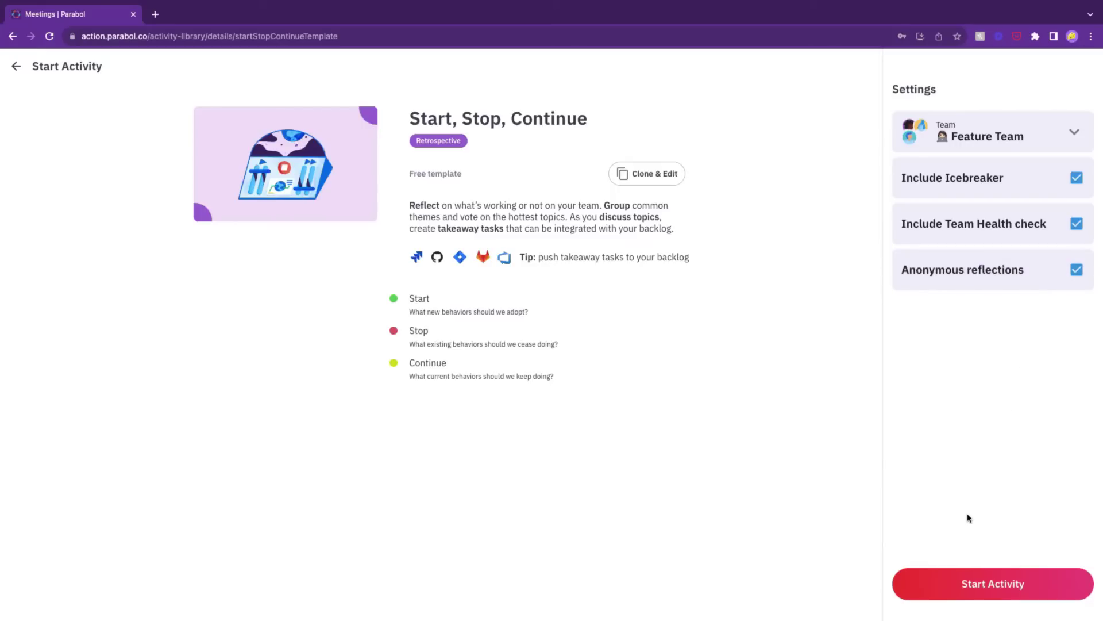
pyautogui.click(975, 586)
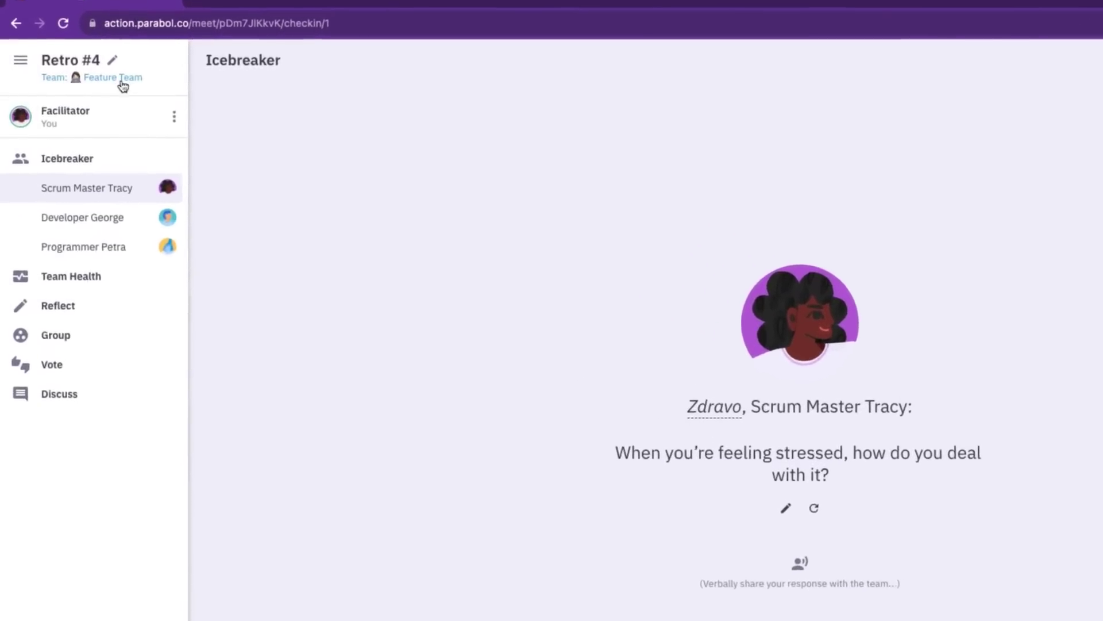
# Refresh the icebreaker twice to the stress-handling question and advance past the first check-ins
pyautogui.click(194, 120)
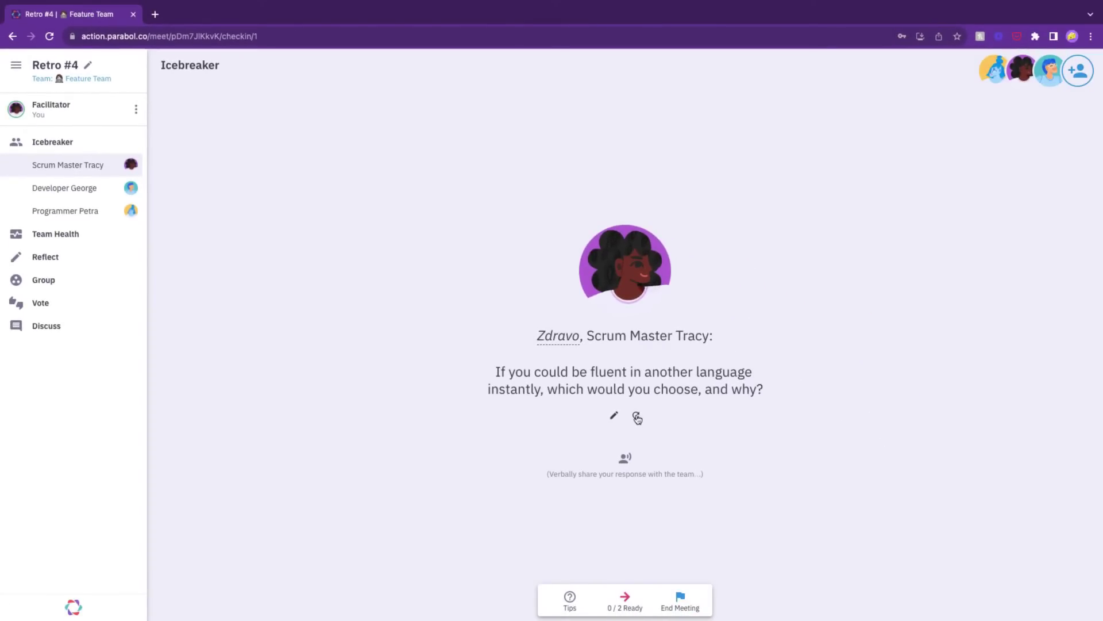
pyautogui.click(636, 417)
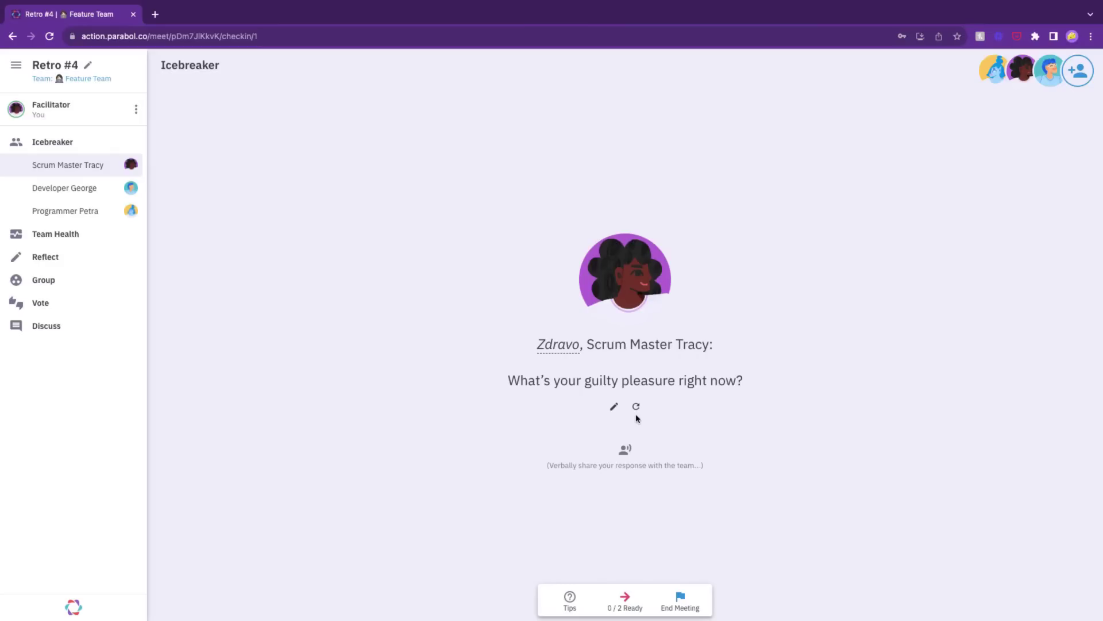
pyautogui.click(636, 407)
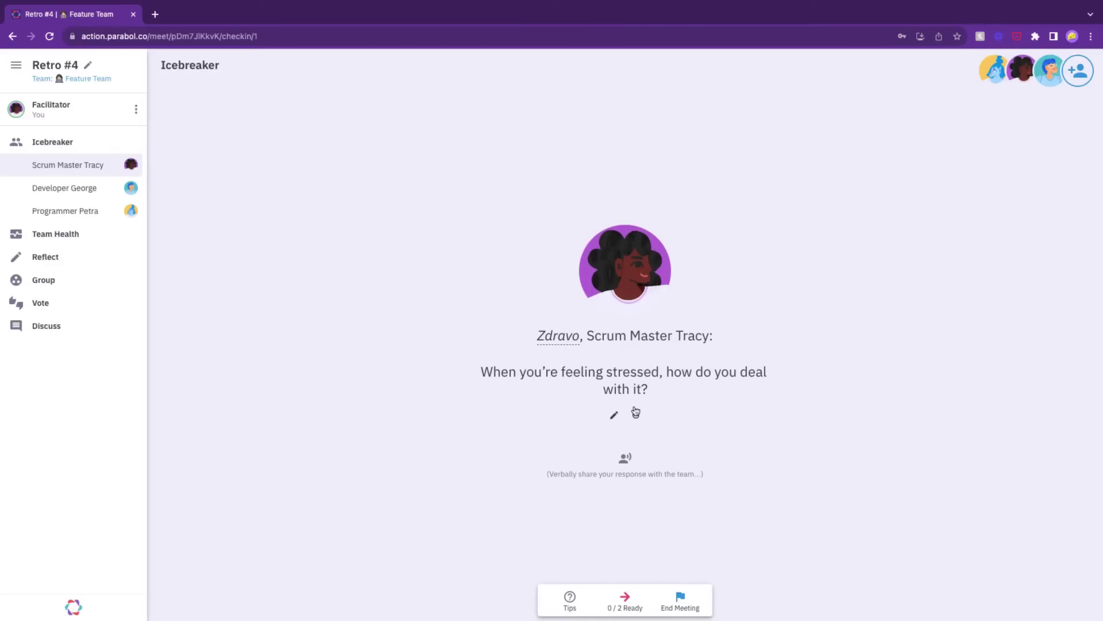
pyautogui.click(626, 599)
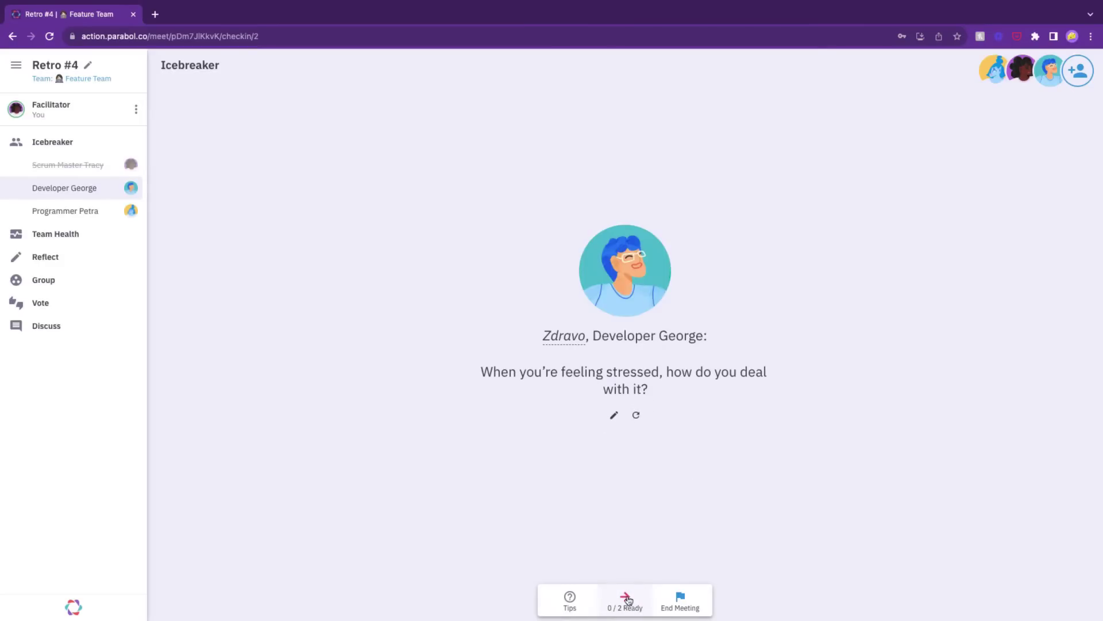
pyautogui.click(628, 600)
# Cast a happy team health vote, reveal the 2/1/0 results, and advance to Reflect
pyautogui.click(628, 599)
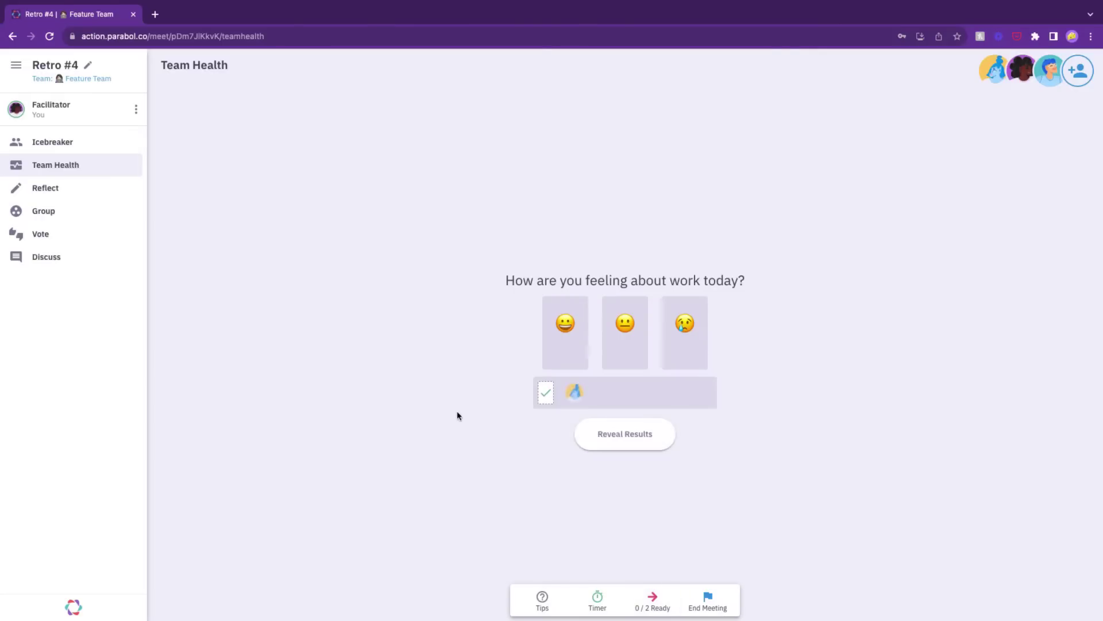
pyautogui.click(555, 331)
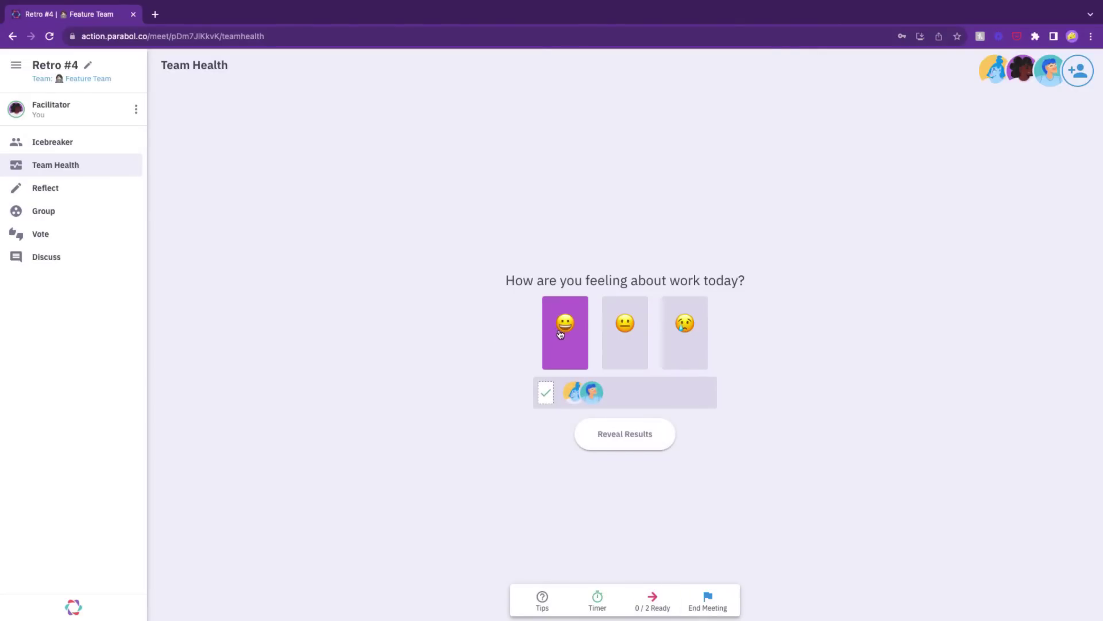
pyautogui.click(559, 332)
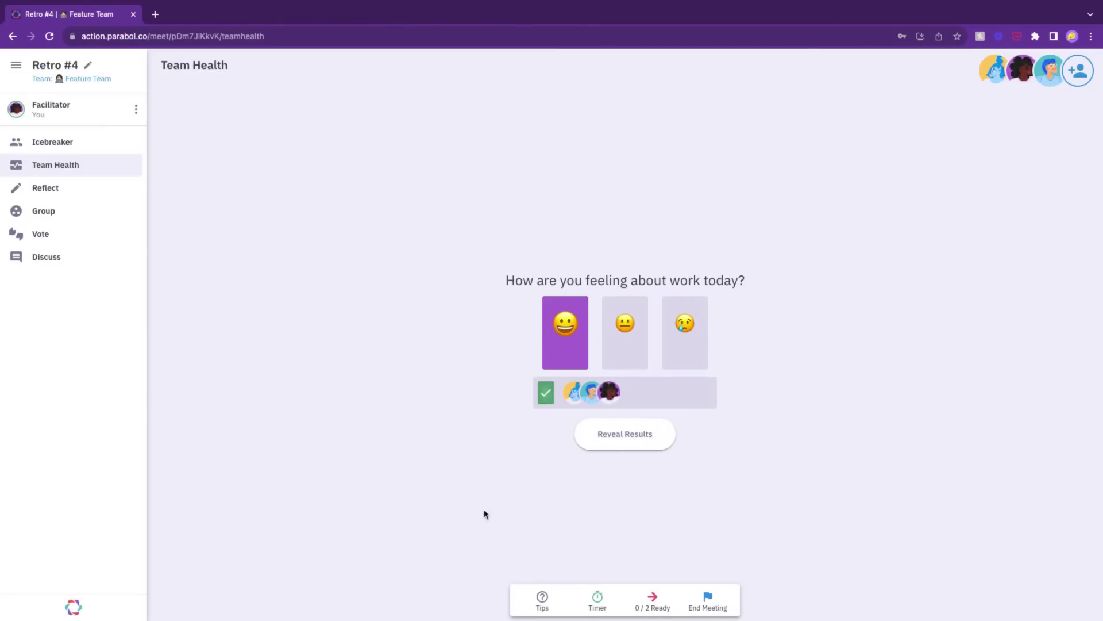
pyautogui.click(620, 442)
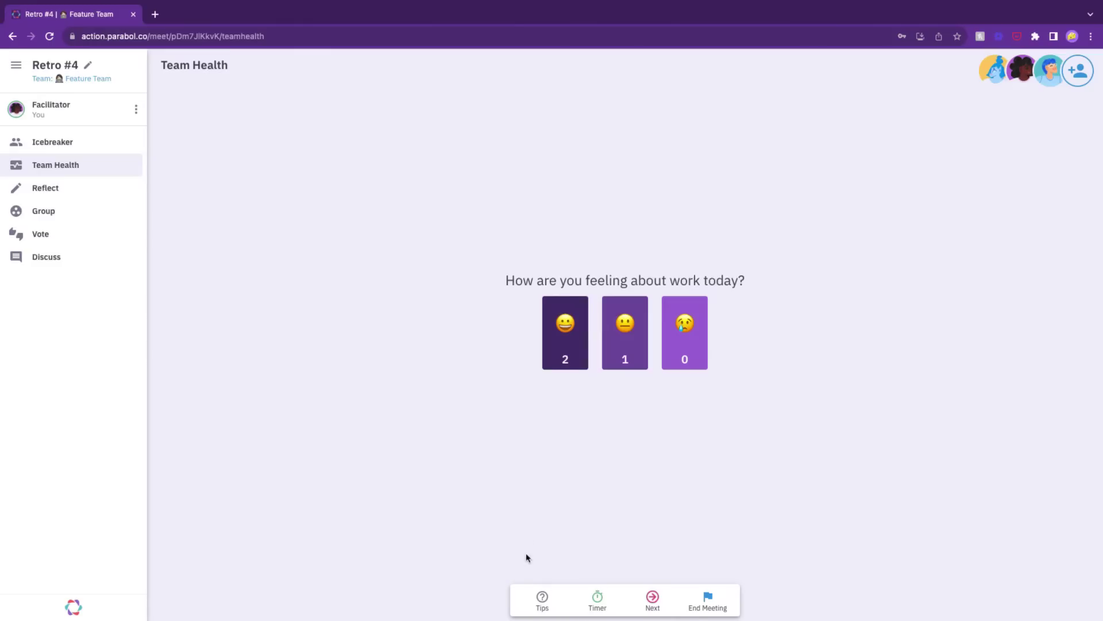
pyautogui.click(544, 608)
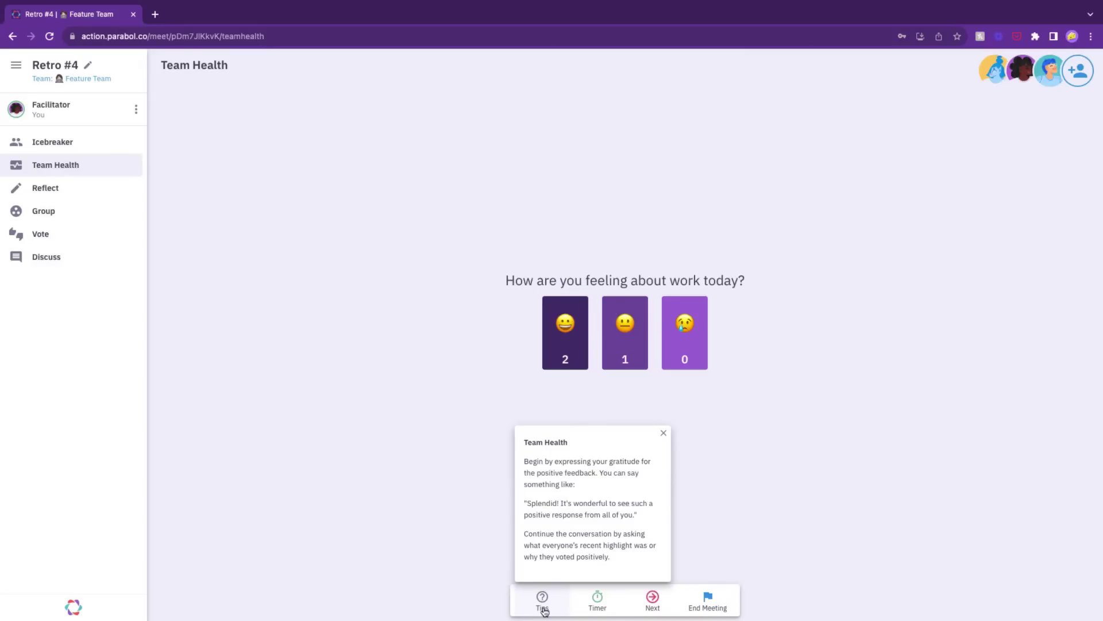
pyautogui.click(543, 608)
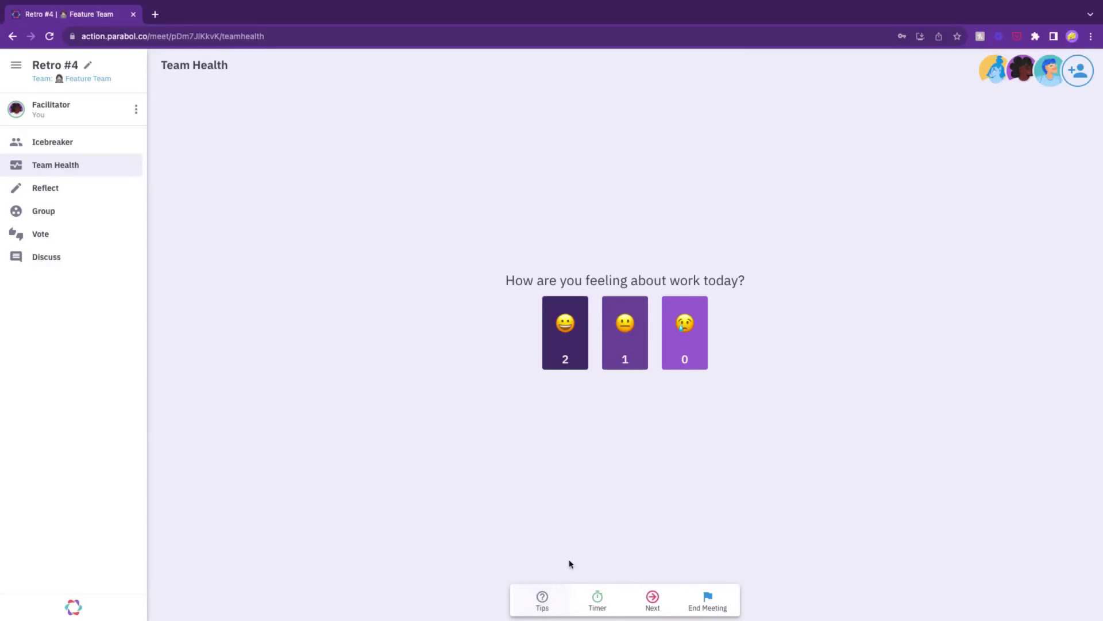
pyautogui.click(657, 598)
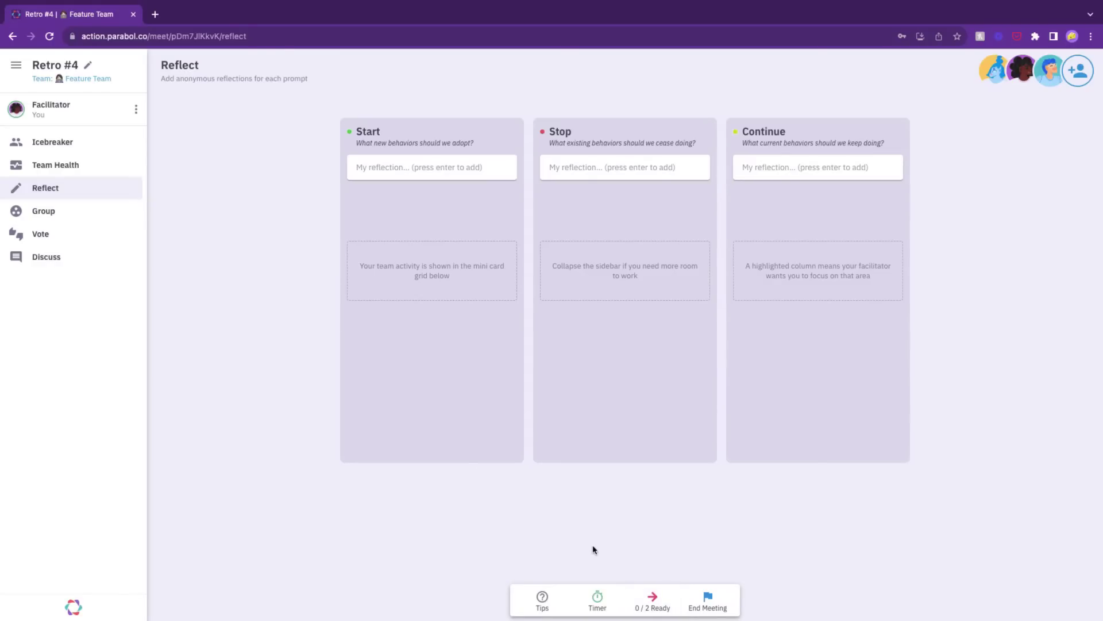
# Start a 4-minute countdown timer for the reflection phase
pyautogui.click(598, 598)
pyautogui.click(627, 537)
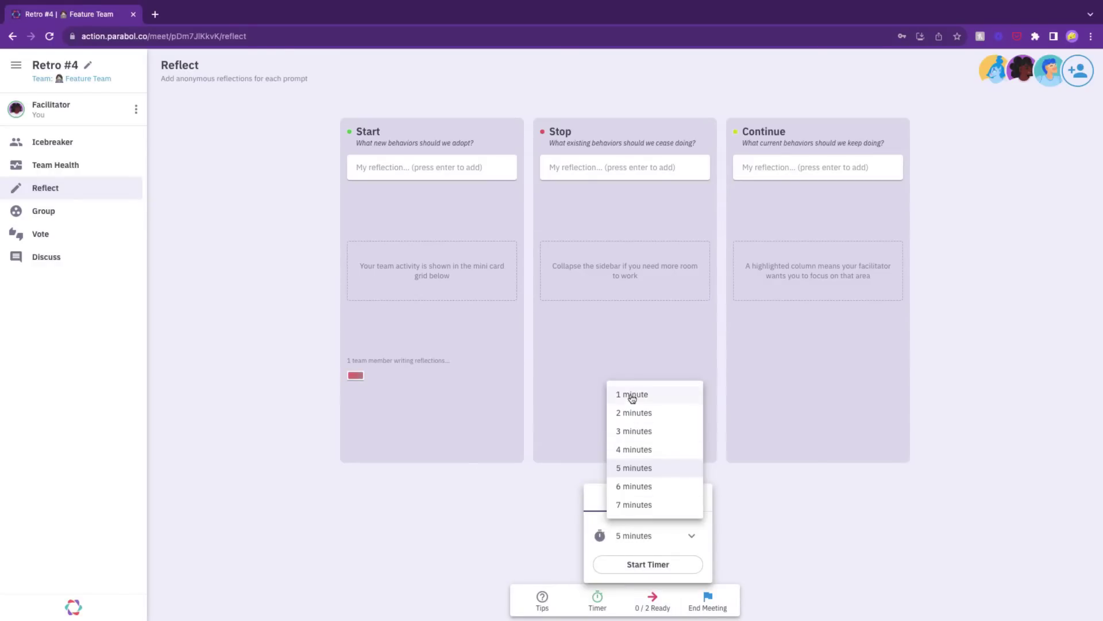
pyautogui.click(633, 449)
pyautogui.click(623, 562)
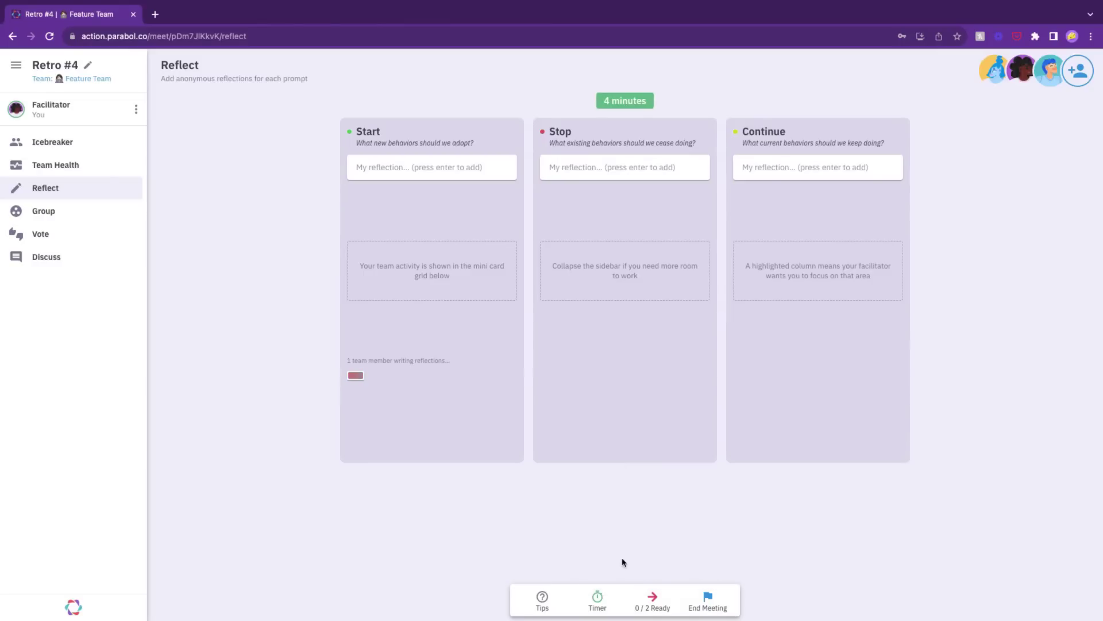
# Add the Start reflection about risk assessment before major releases, then advance to Group
pyautogui.click(424, 167)
pyautogui.write('Start allocatin')
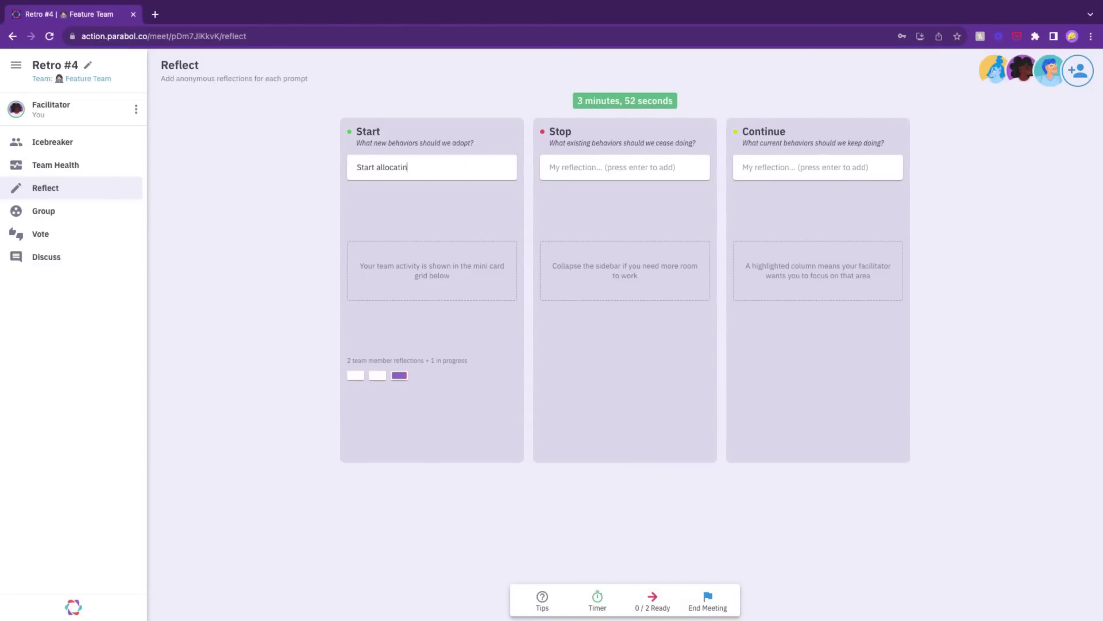
pyautogui.write('g time for a thorough ris')
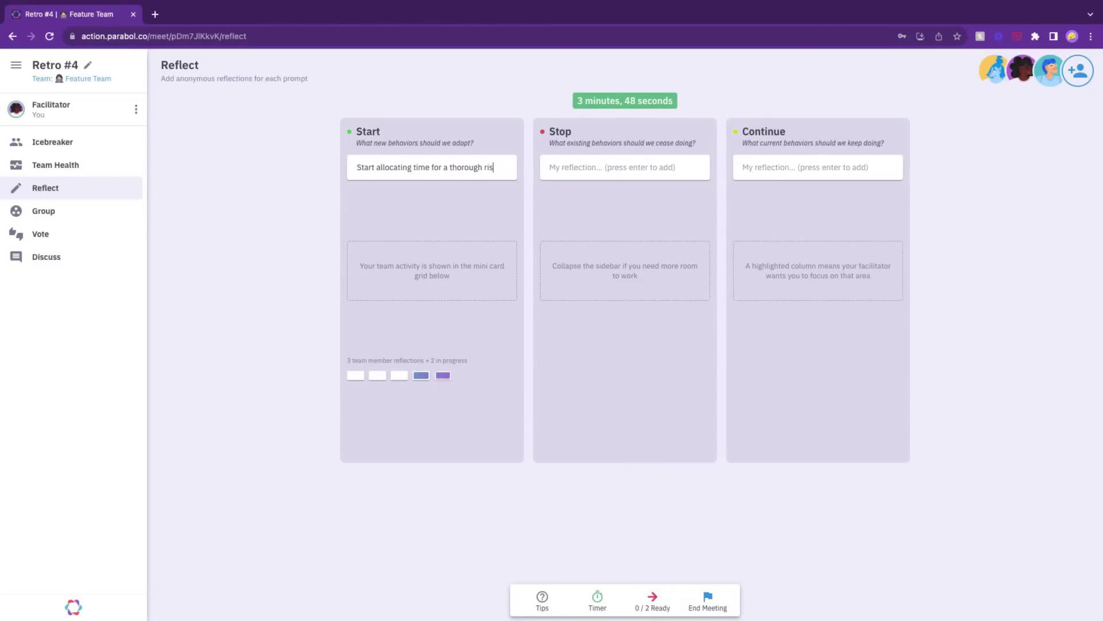
pyautogui.write('k assessment before m')
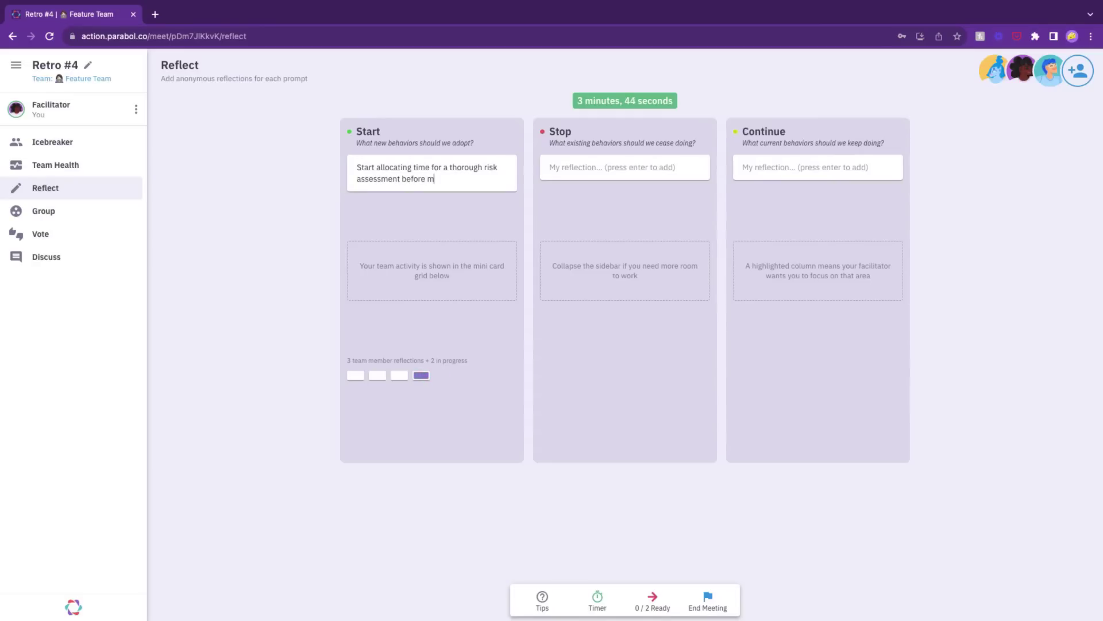
pyautogui.write('ajor releases to antici')
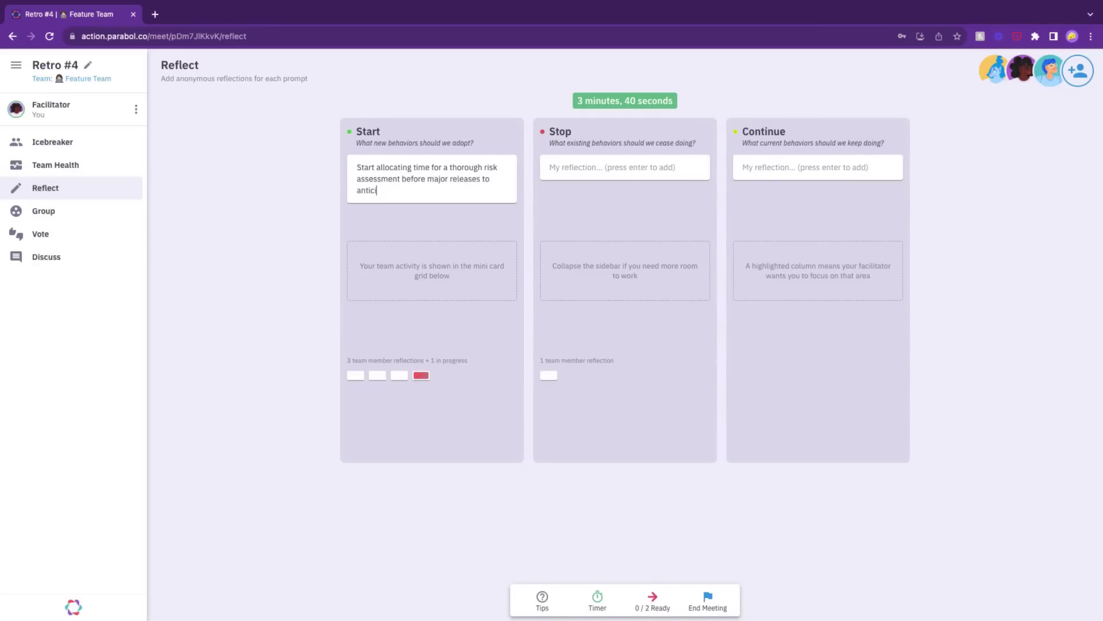
pyautogui.write('pate potential challenges')
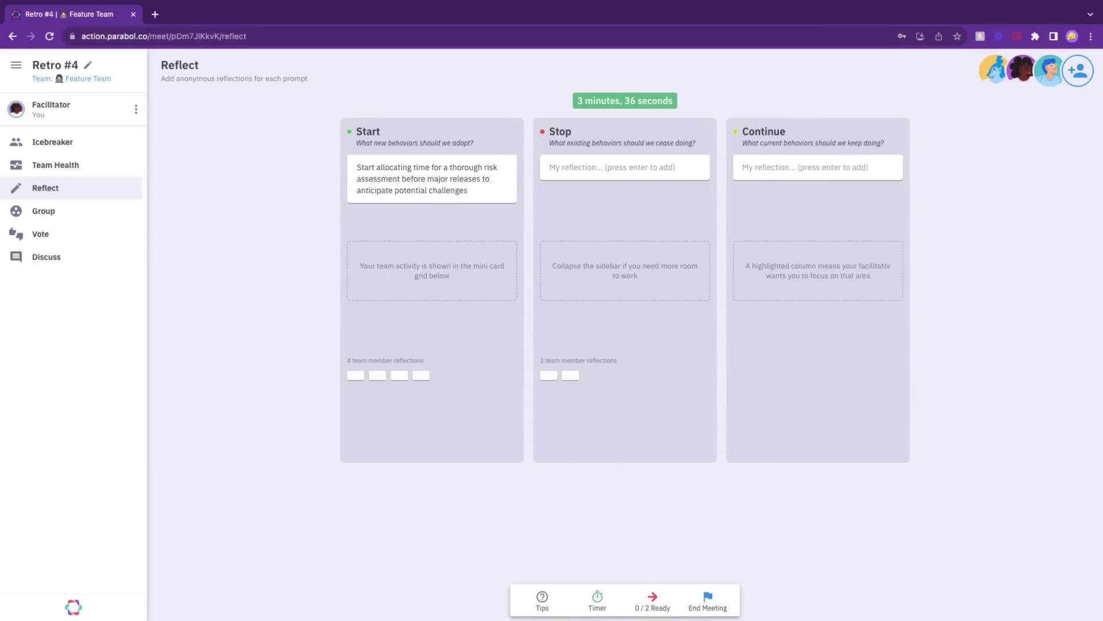
pyautogui.press('Return')
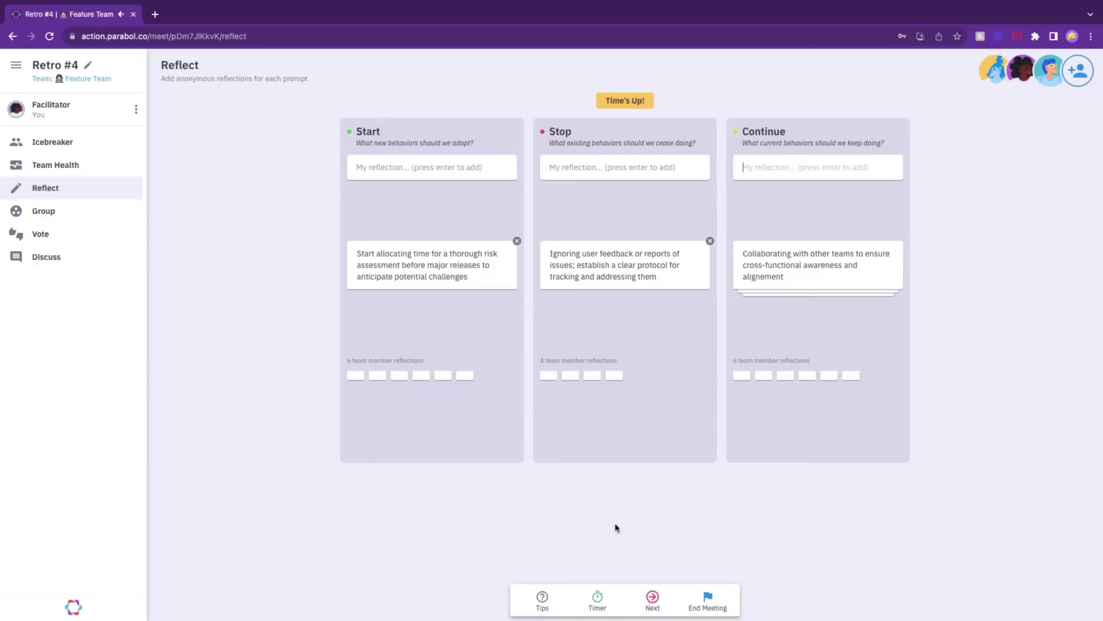
pyautogui.click(652, 597)
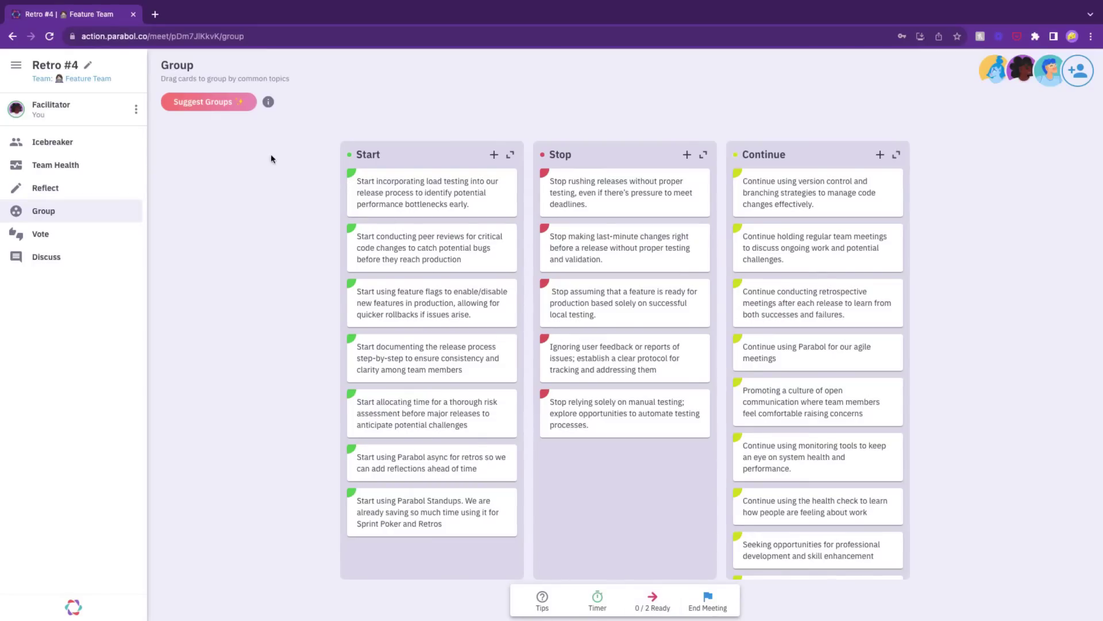
# Search similar cards for 'testing' and group the local testing card with load testing
pyautogui.click(205, 103)
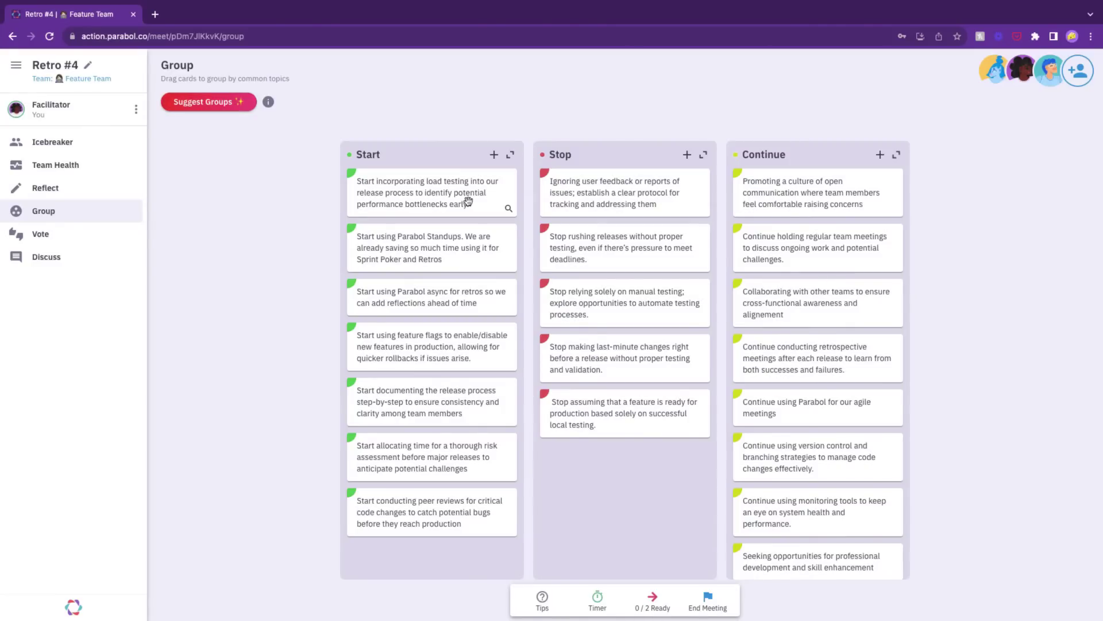
pyautogui.click(509, 208)
pyautogui.write('testing')
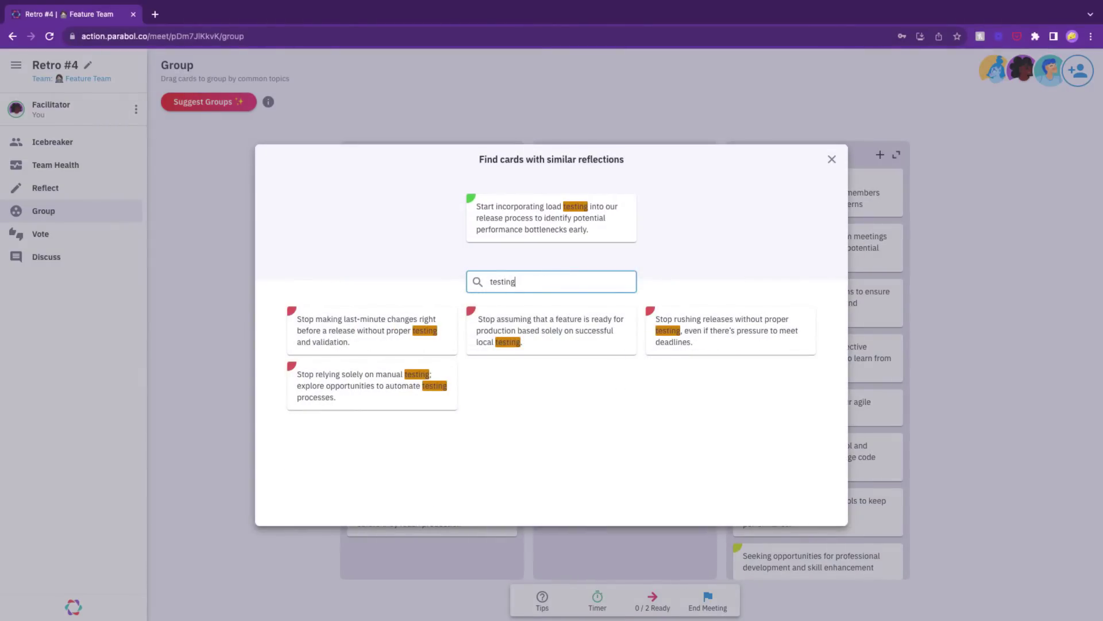
pyautogui.moveTo(578, 323); pyautogui.dragTo(579, 220)
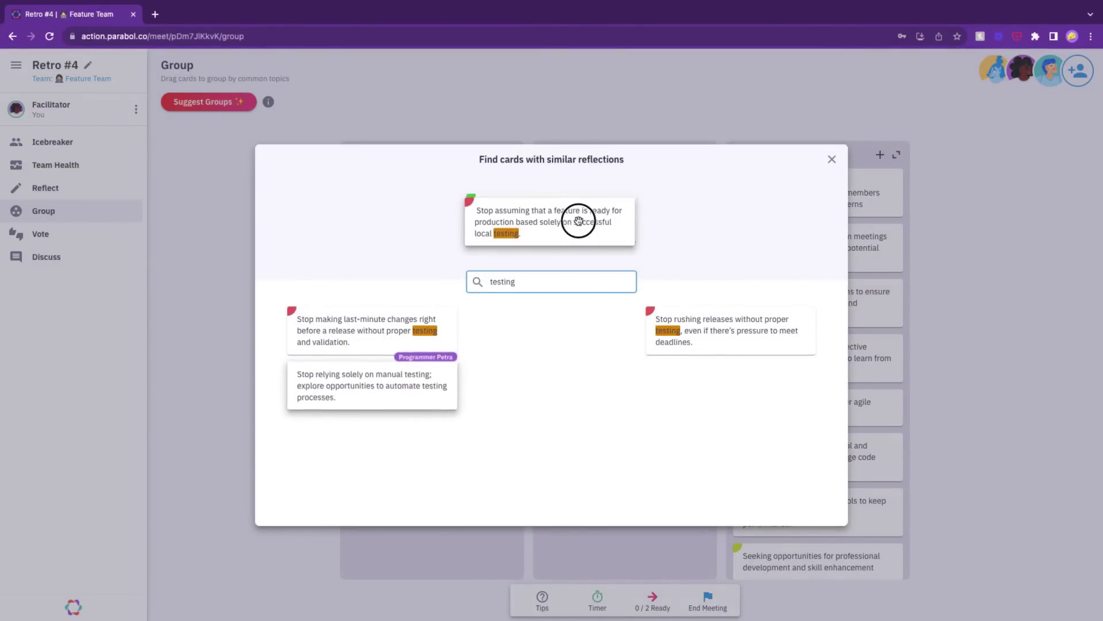
pyautogui.click(205, 105)
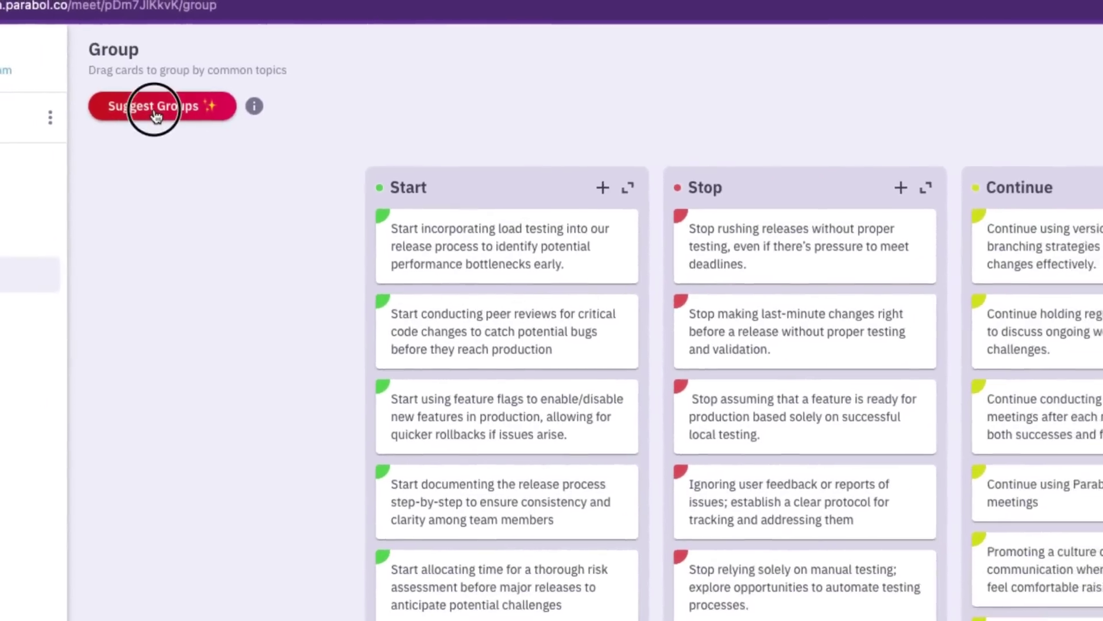
# Try and reset Suggest Groups, name the two-card group 'Release process', and advance to Vote
pyautogui.click(154, 112)
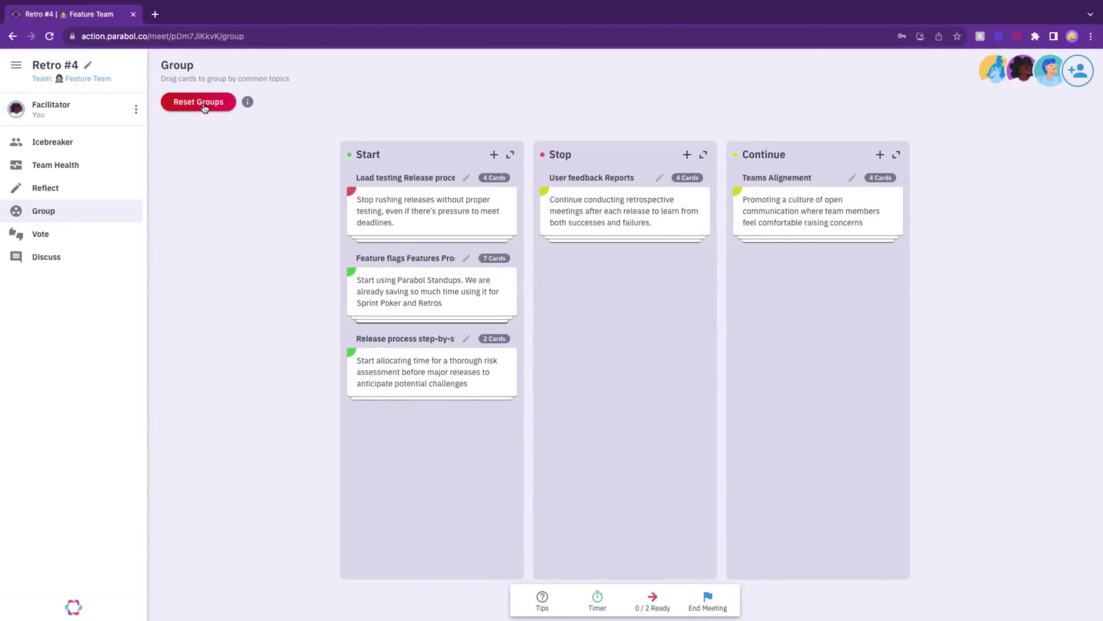
pyautogui.click(205, 105)
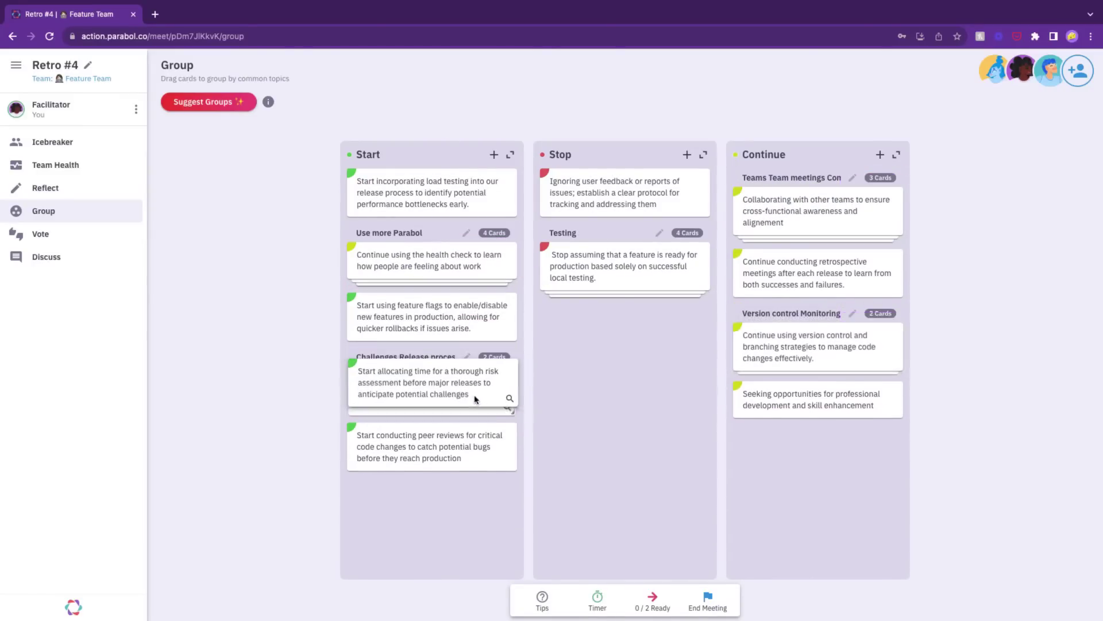
pyautogui.click(466, 358)
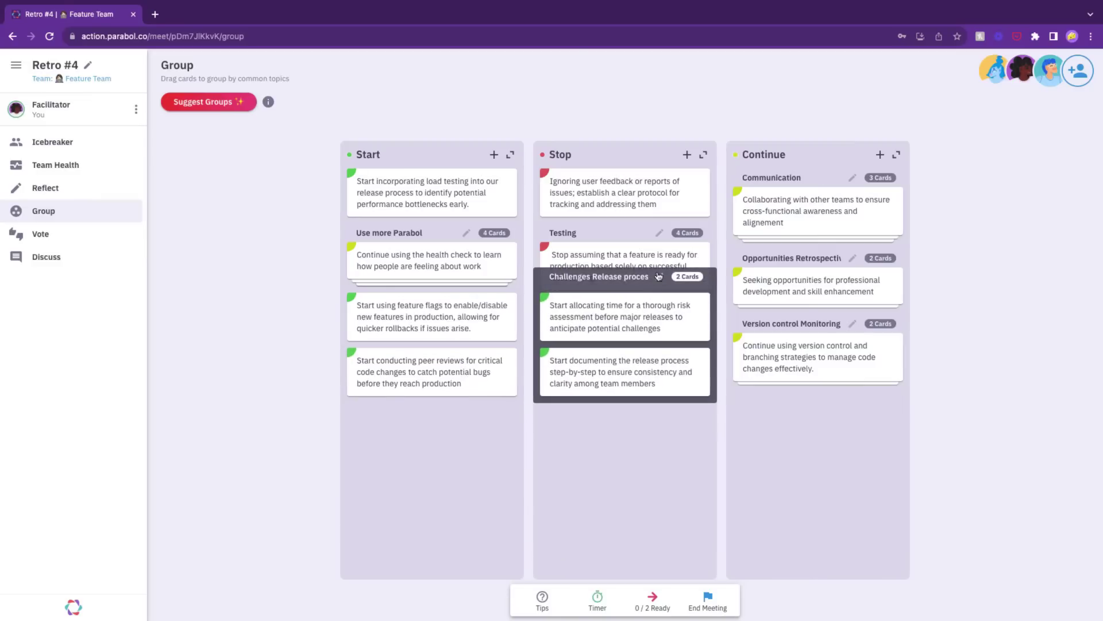
pyautogui.write('Release pro')
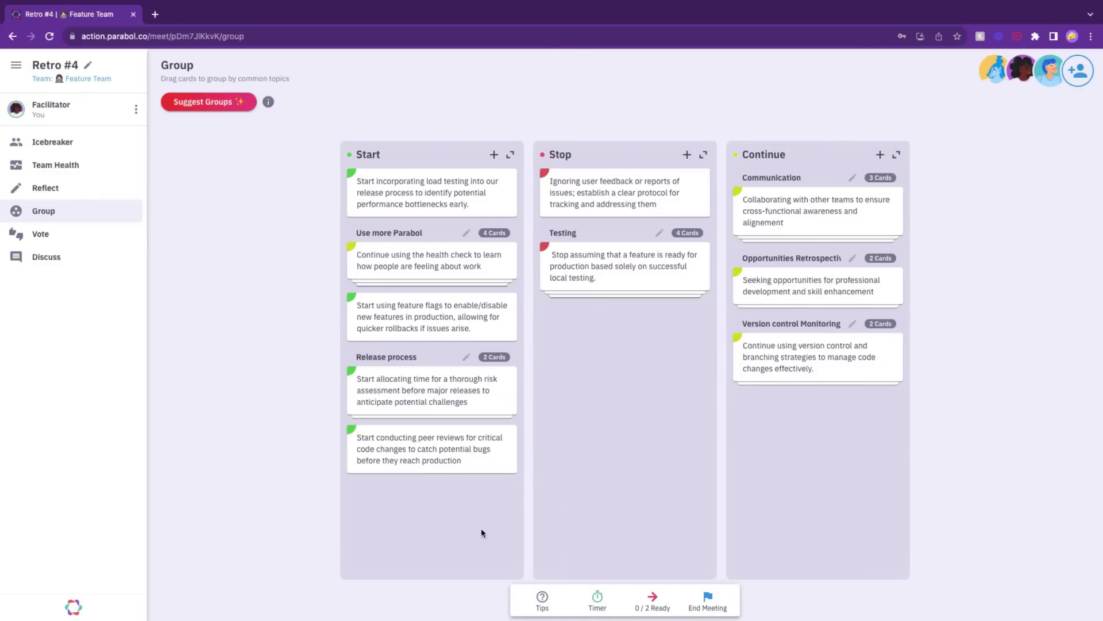
pyautogui.click(653, 600)
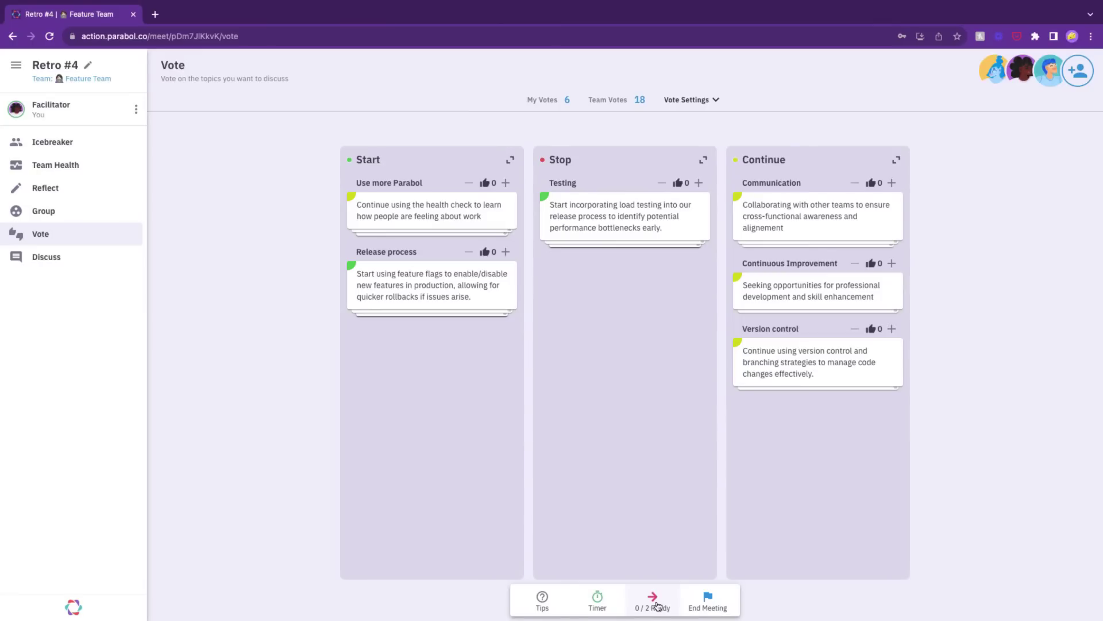
# Raise the vote settings to 4 votes per topic
pyautogui.click(709, 101)
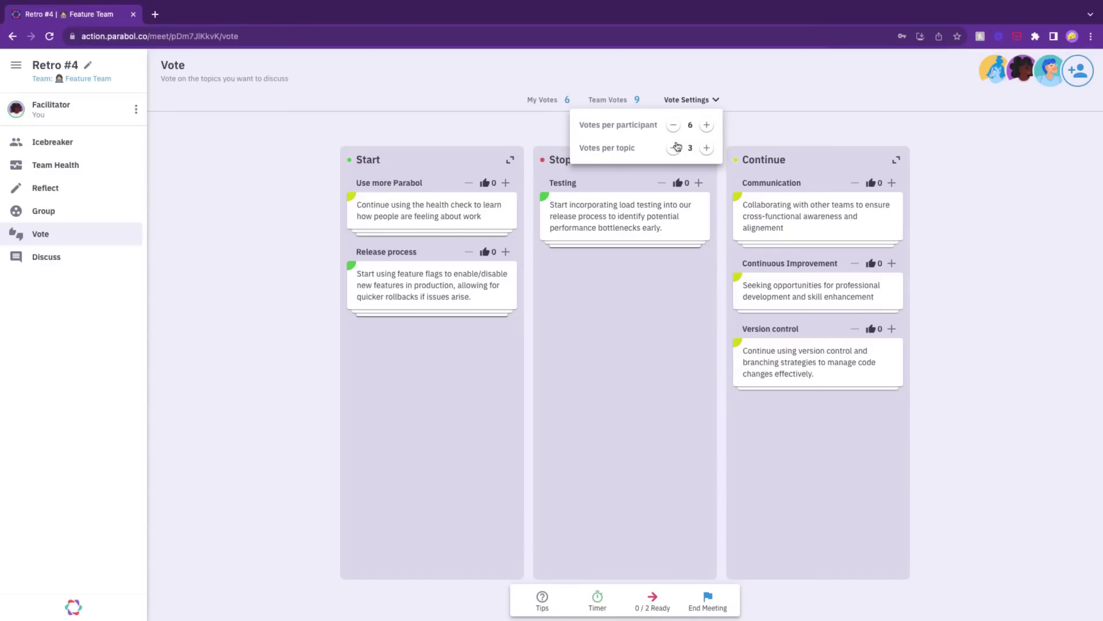
pyautogui.click(706, 148)
pyautogui.click(784, 91)
# Vote twice each for Testing and Release process, then move on to Discuss
pyautogui.click(633, 219)
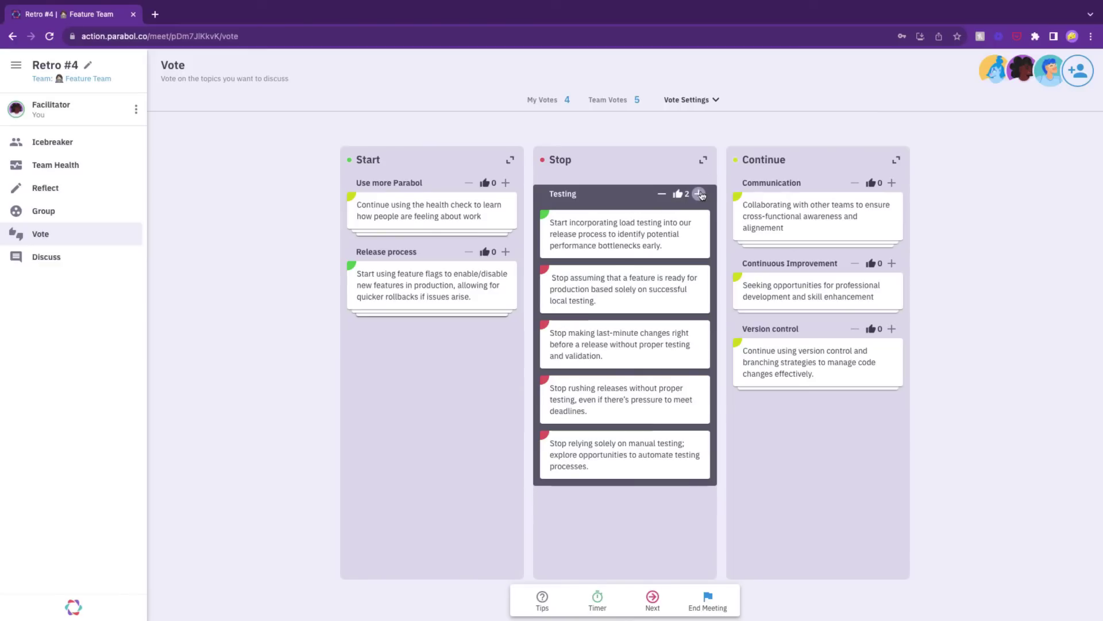
pyautogui.click(766, 119)
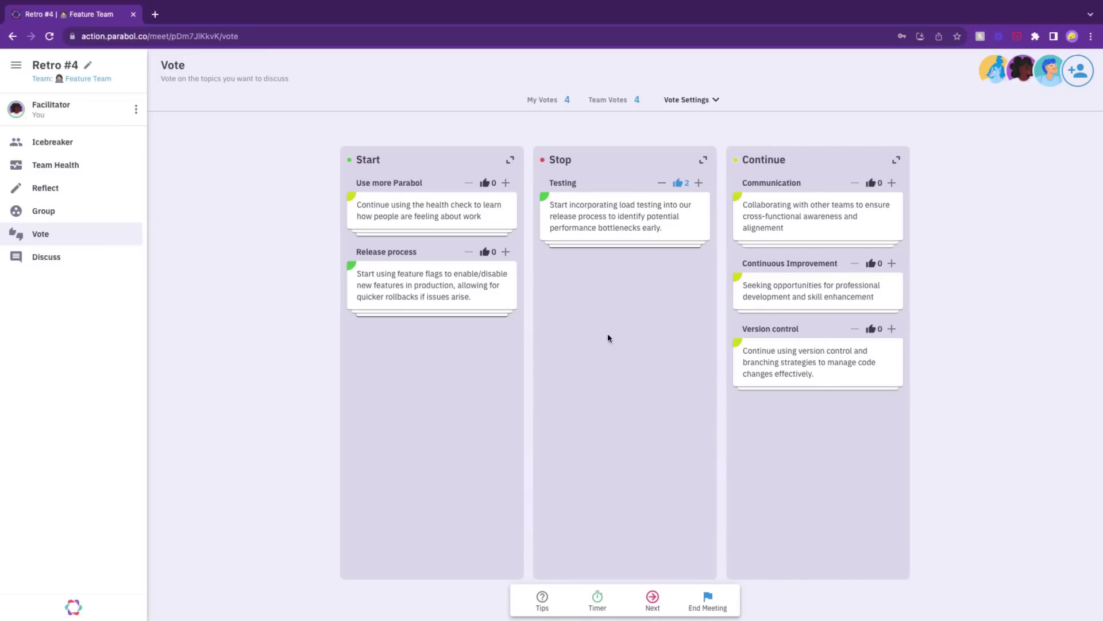
pyautogui.click(492, 304)
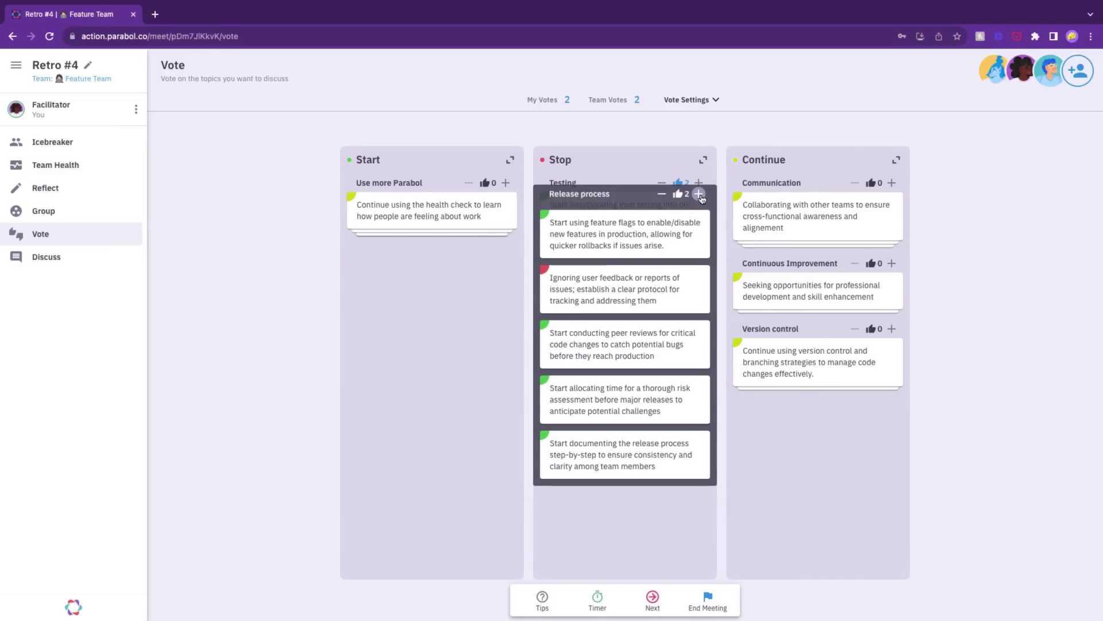
pyautogui.click(790, 446)
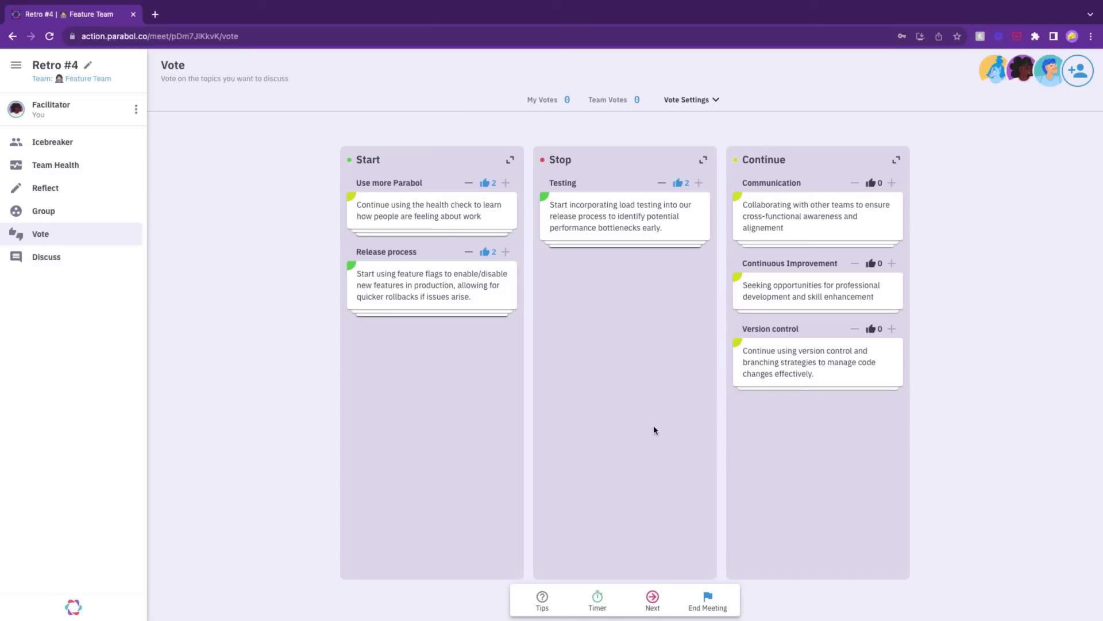
pyautogui.click(652, 598)
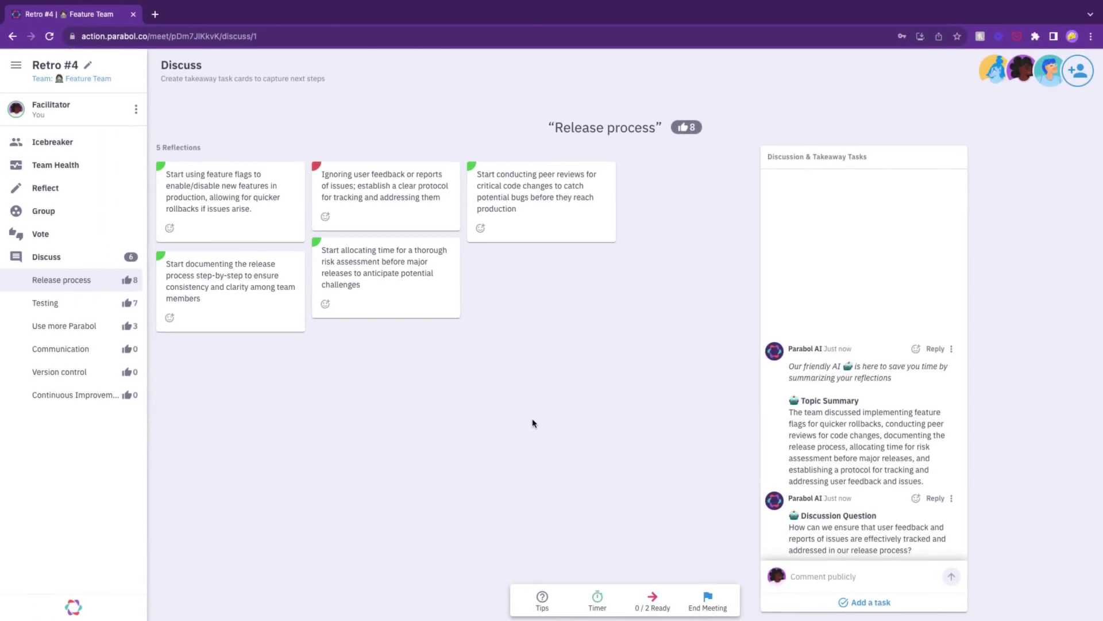
# React with a light bulb to the risk assessment card and a plus to the user-feedback card
pyautogui.click(325, 304)
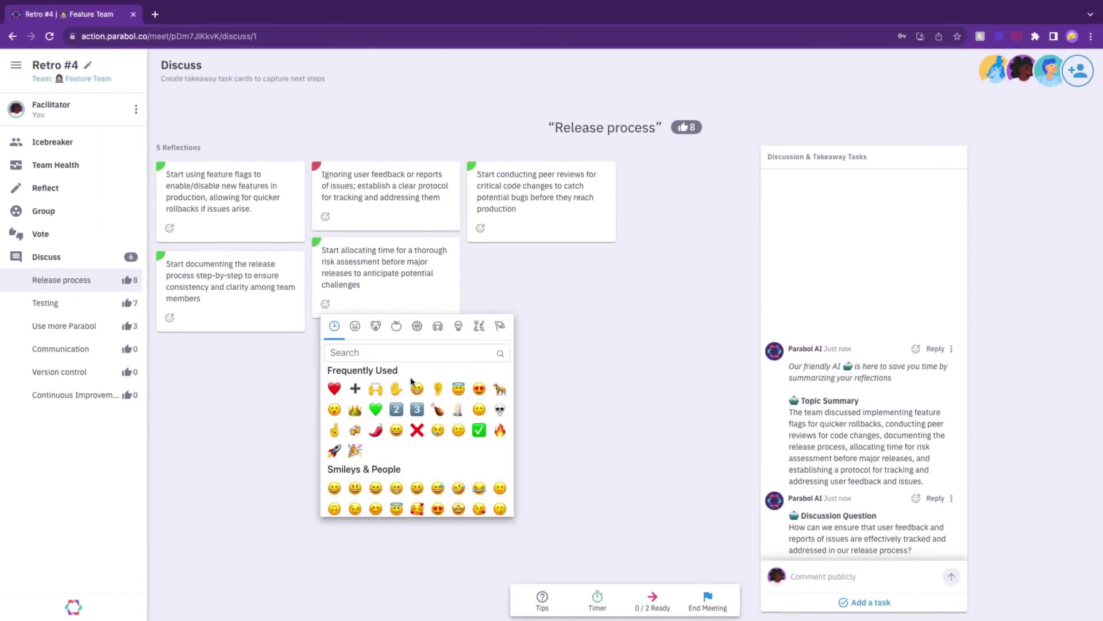
pyautogui.click(433, 390)
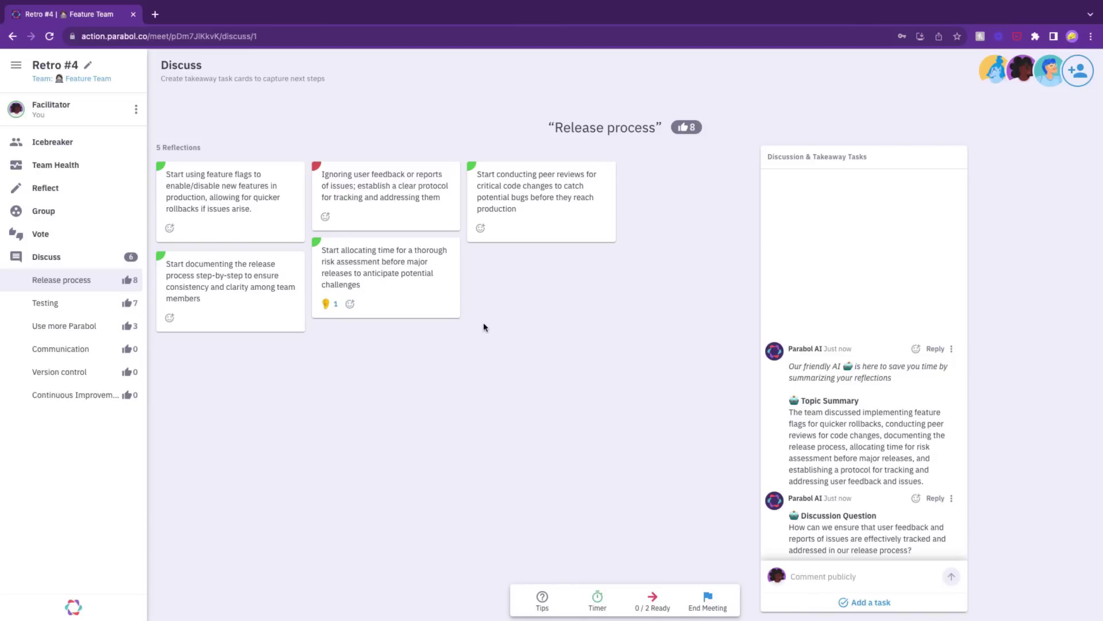
pyautogui.click(350, 217)
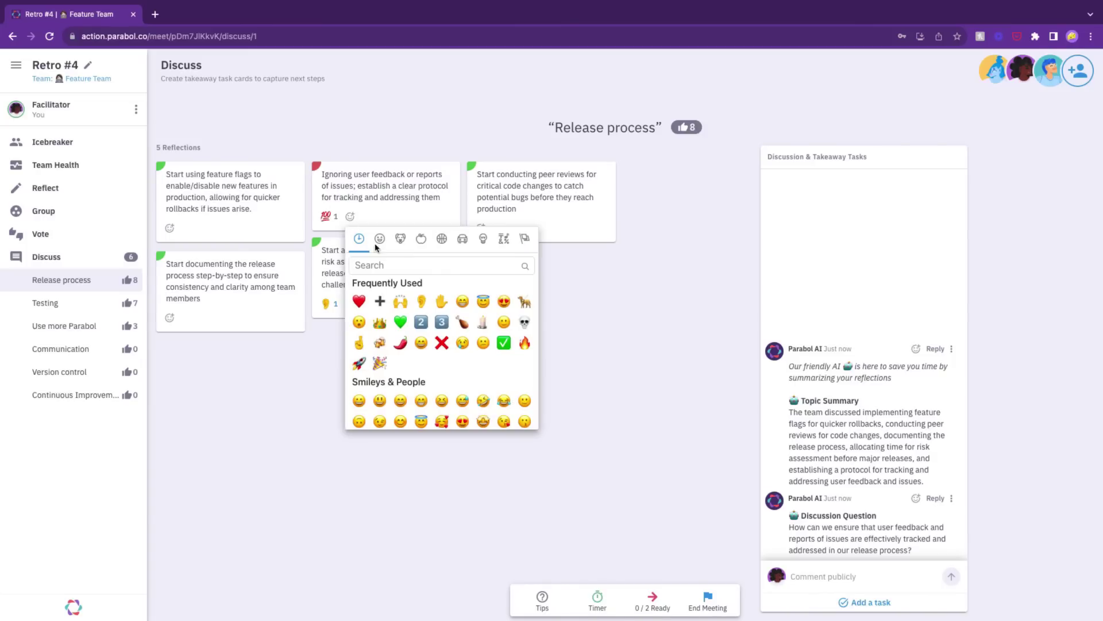
# Post an anonymous comment suggesting a look at how issues were reported in the past
pyautogui.click(376, 298)
pyautogui.write('We should look at how we ')
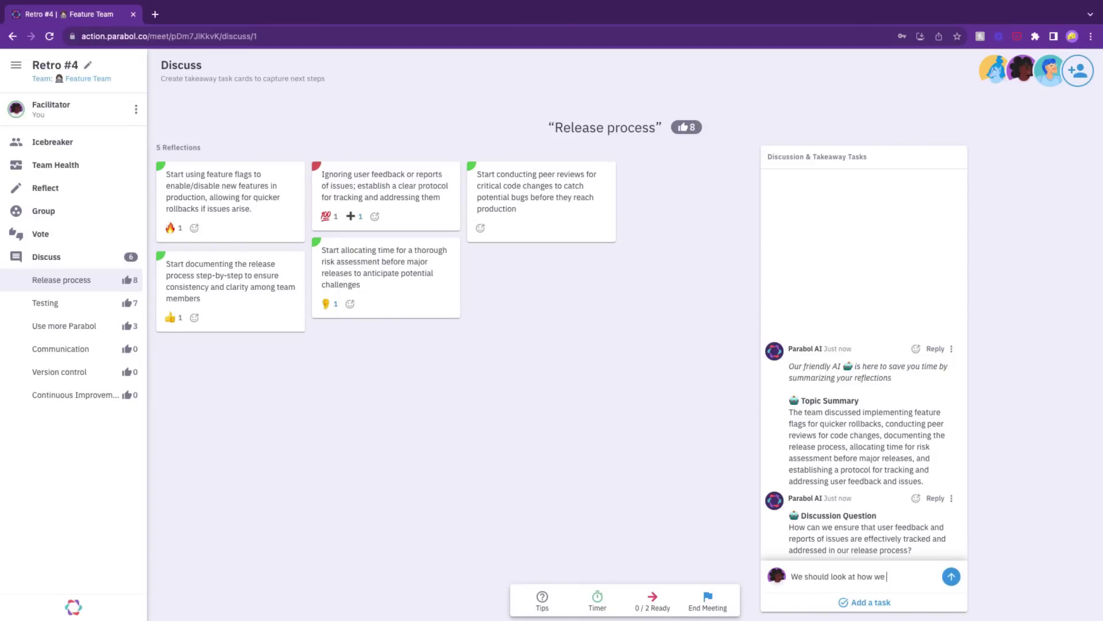
pyautogui.write("used to report issues in the past - I'm not sure what our process was beo")
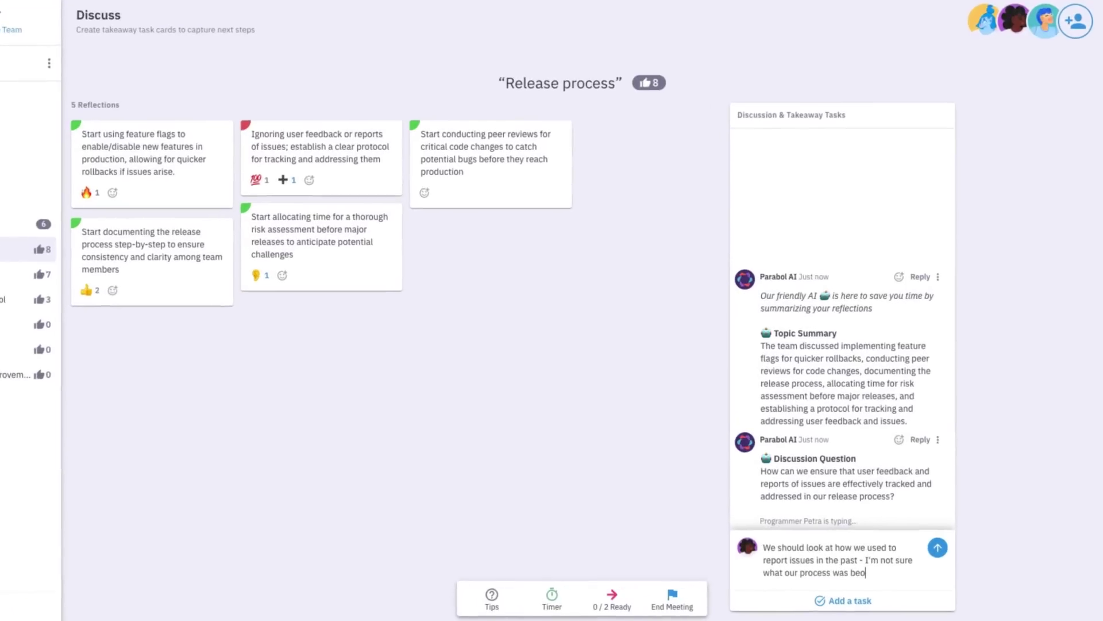
pyautogui.press('BackSpace')
pyautogui.write('fore')
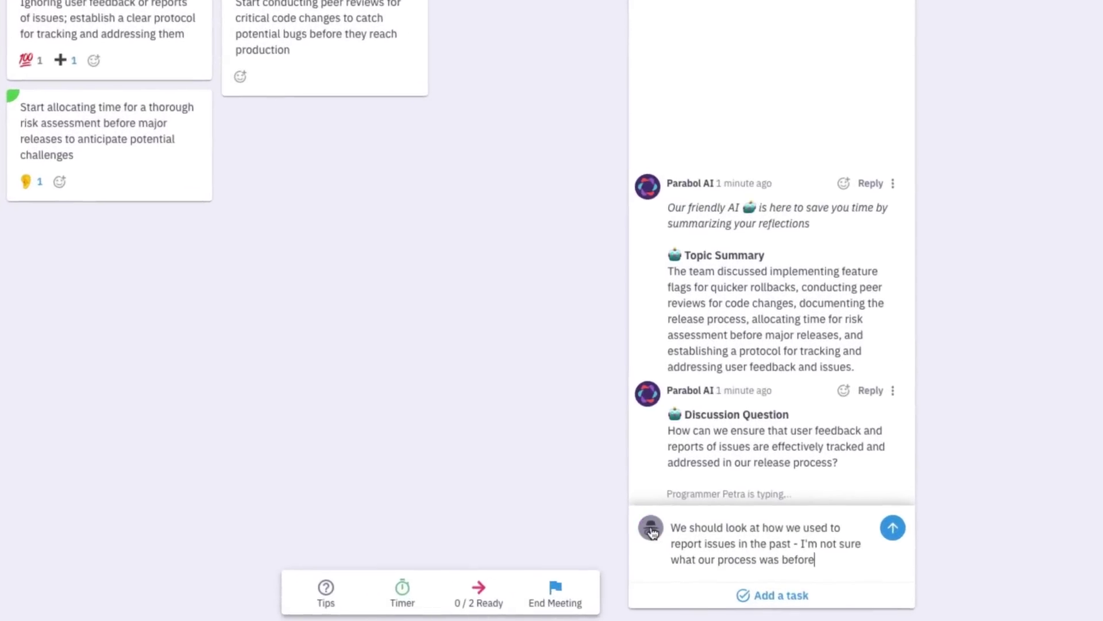
pyautogui.click(868, 522)
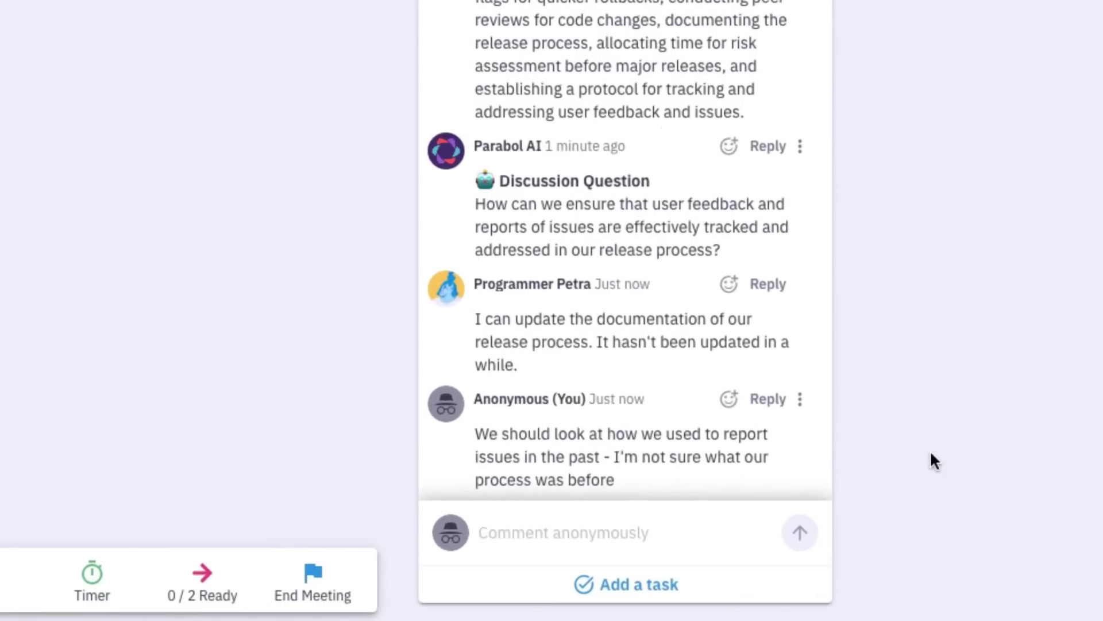
# Heart the teammate's offer and start a public thank-you reply offering another set of eyes
pyautogui.click(729, 100)
pyautogui.click(744, 268)
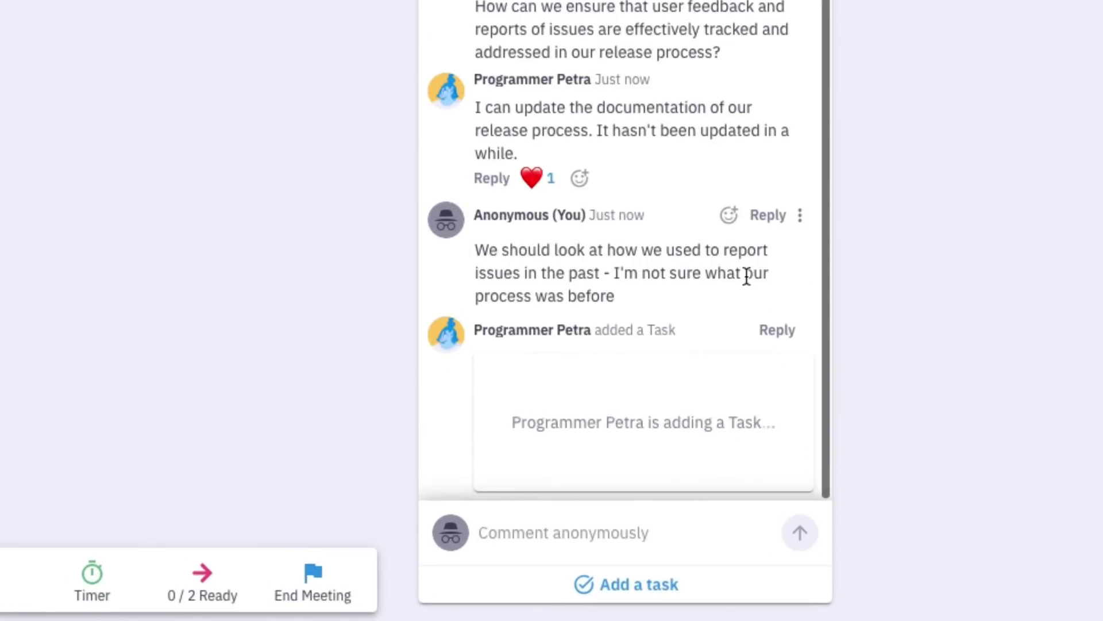
pyautogui.click(451, 530)
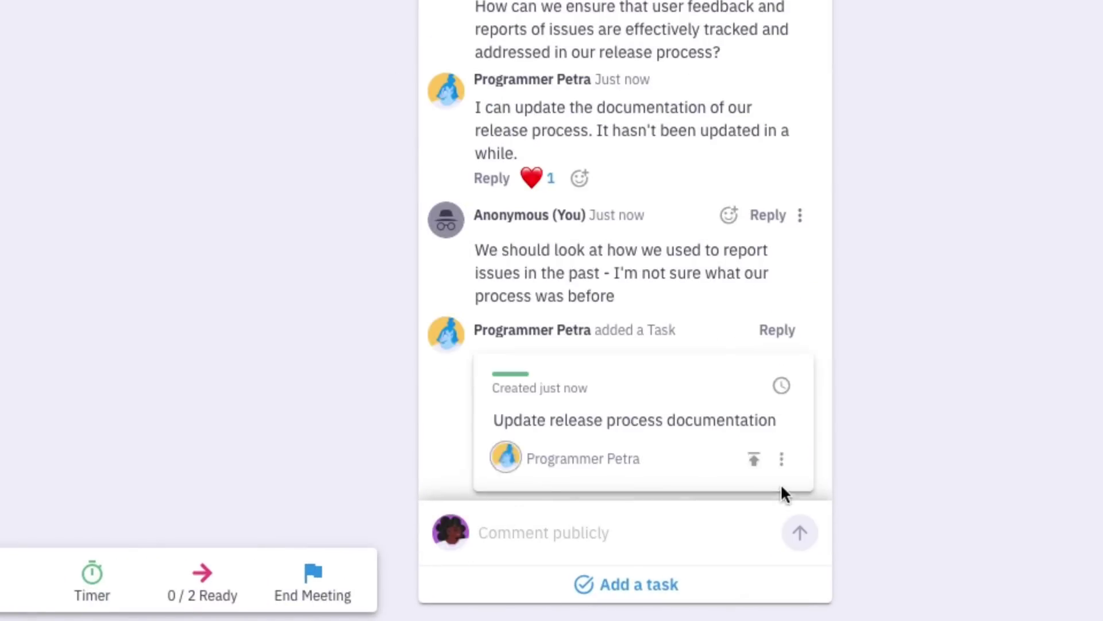
pyautogui.click(720, 541)
pyautogui.write('Thanks Petra! Tha')
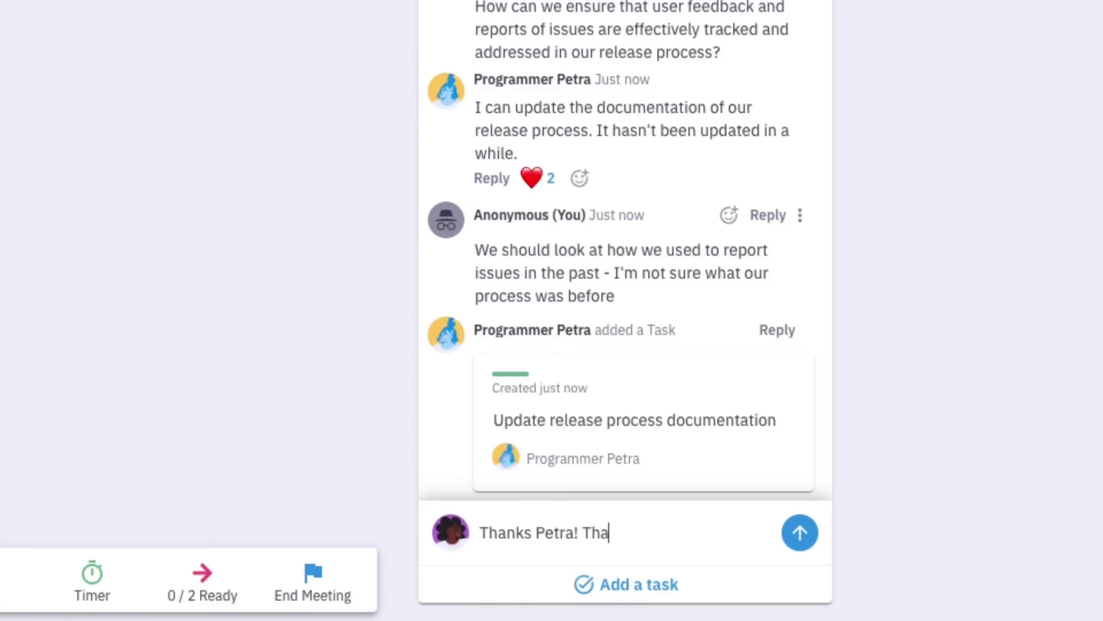
pyautogui.write("t's a great idea. If you need ")
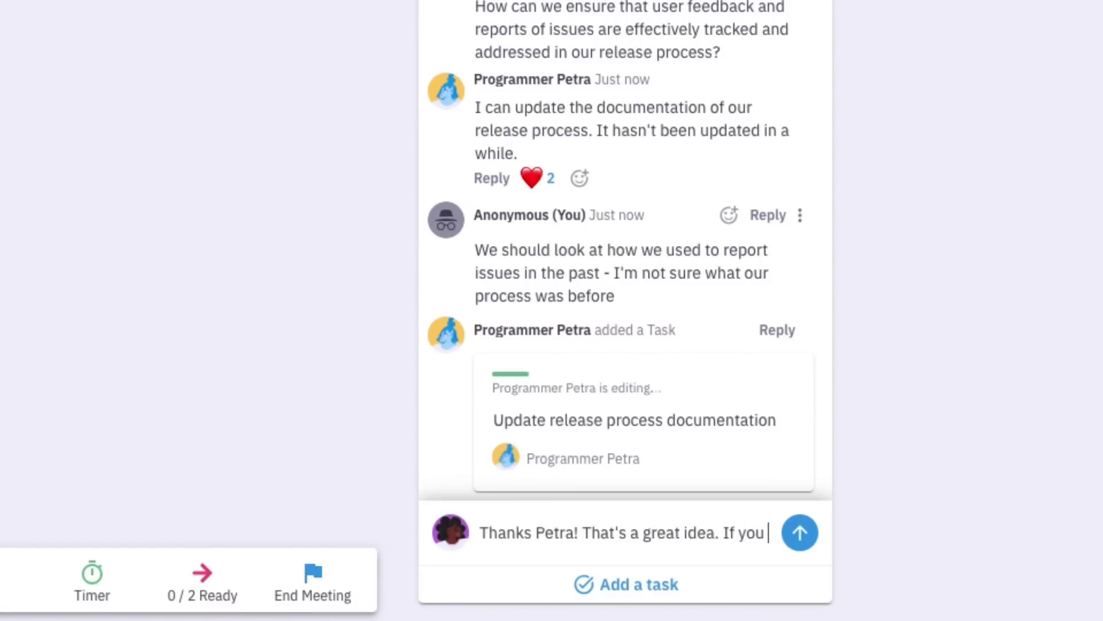
pyautogui.write('another set of eyes, let me know')
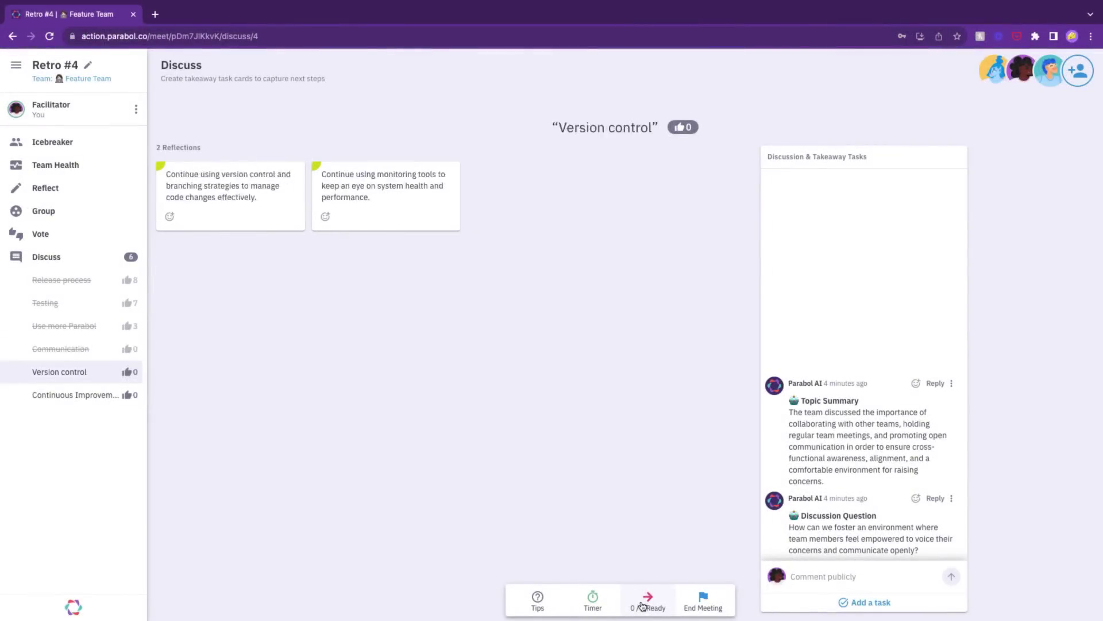
pyautogui.click(642, 606)
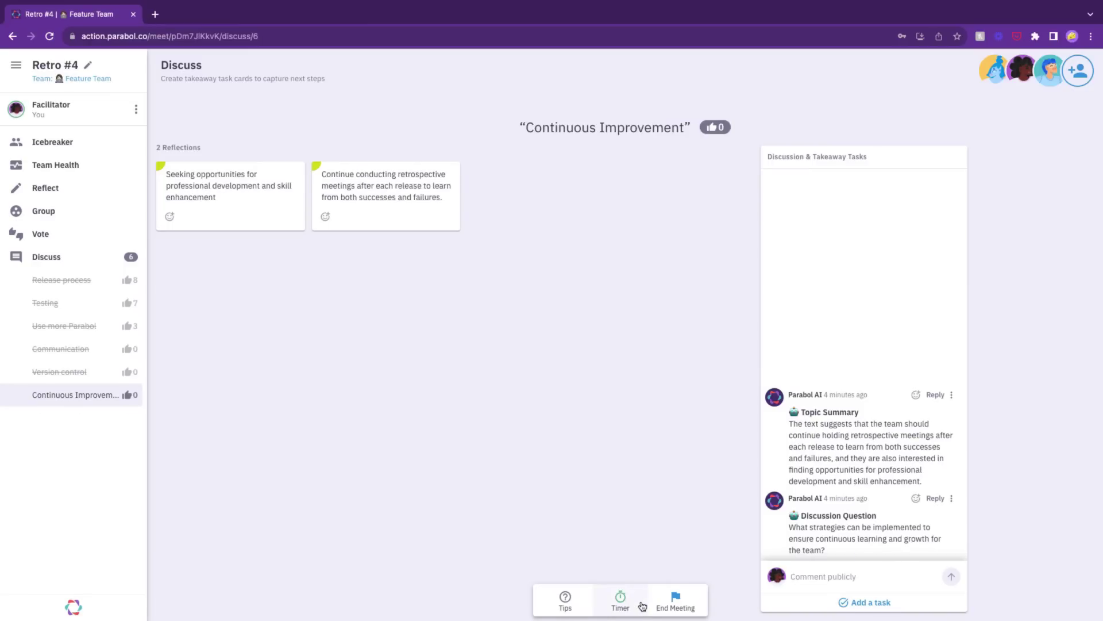
# Advance to the last topic and confirm ending the retro
pyautogui.click(680, 600)
pyautogui.click(682, 600)
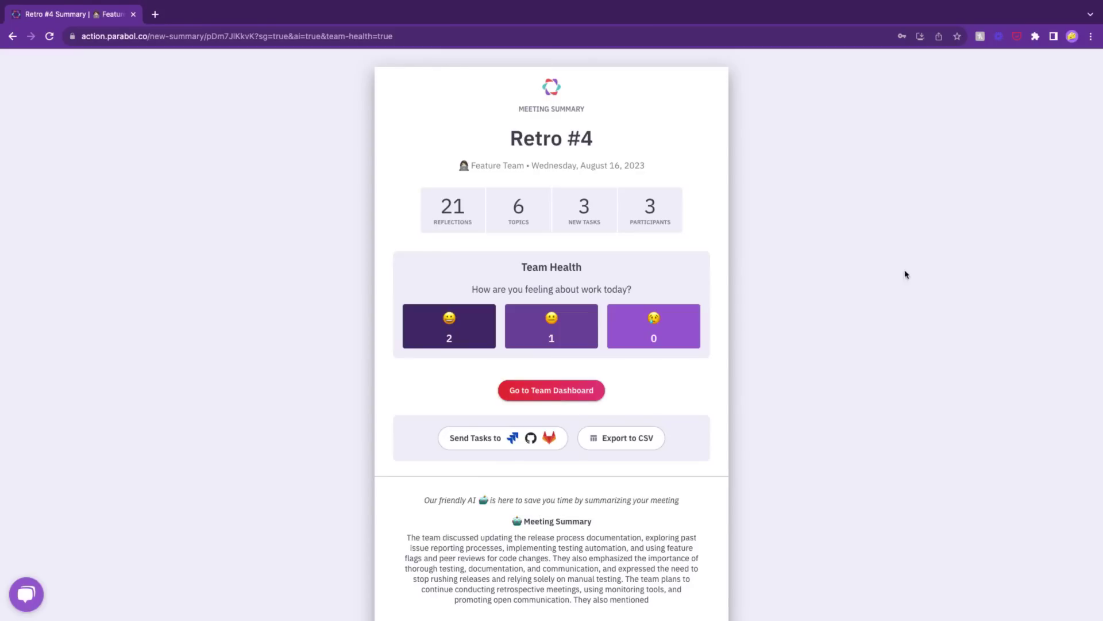
# Check the task integration options and scroll the summary down to the Release process topic
pyautogui.scroll(-5, 901, 297)
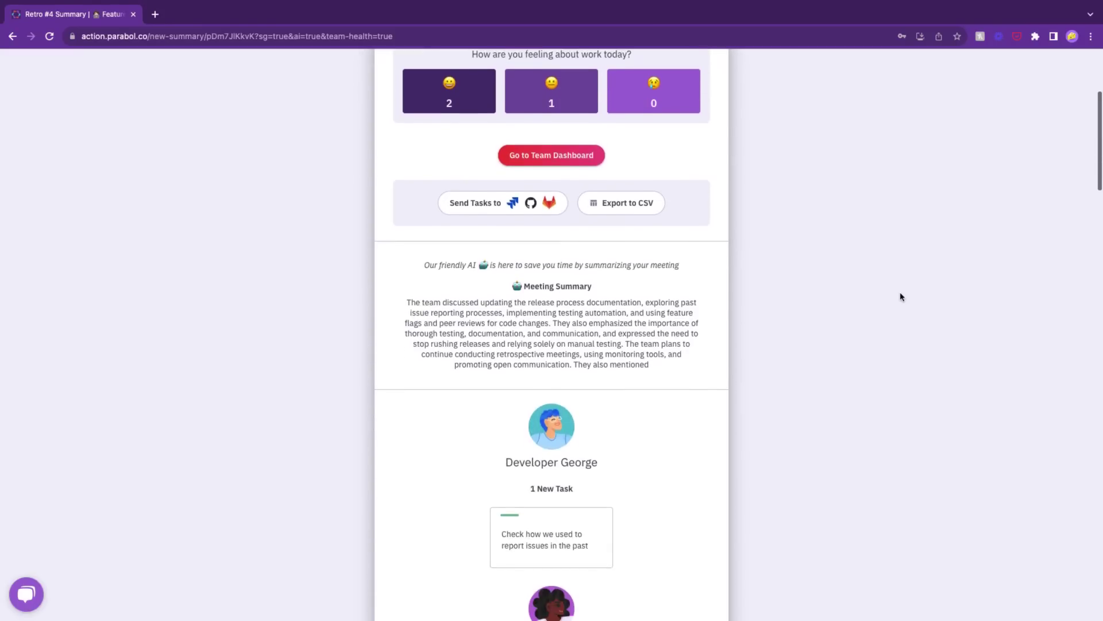
pyautogui.click(523, 120)
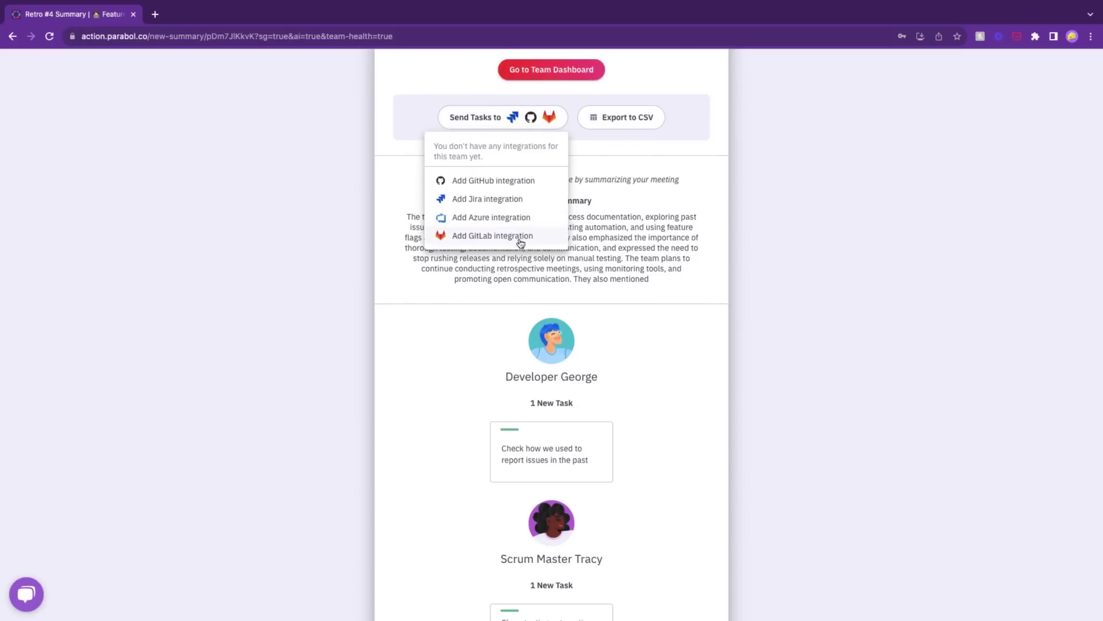
pyautogui.click(485, 95)
pyautogui.scroll(-6, 740, 247)
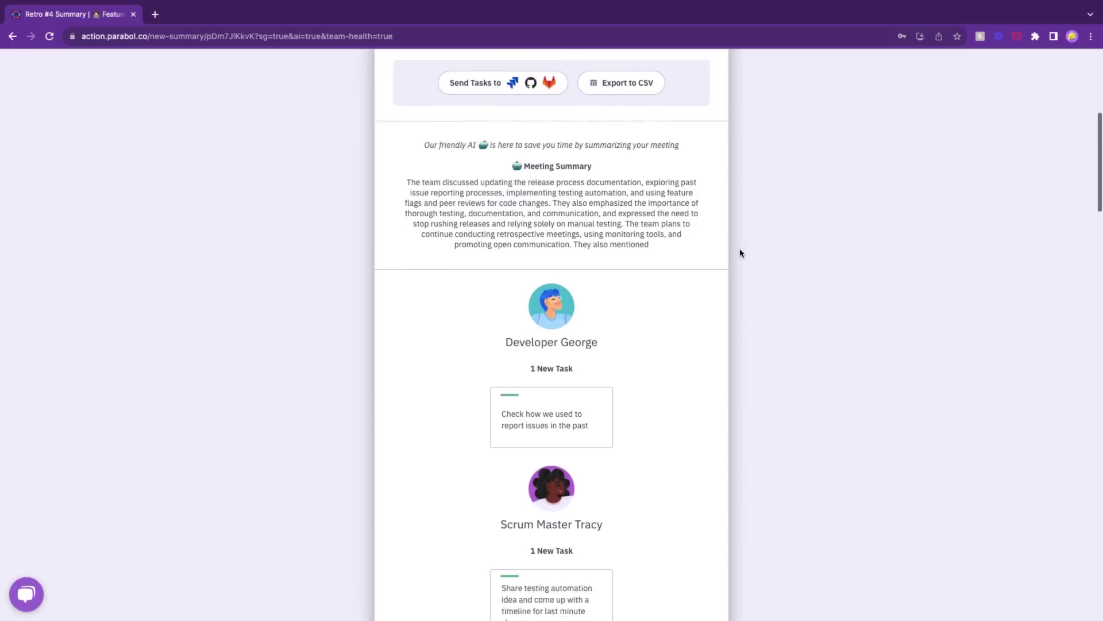
pyautogui.scroll(-5, 739, 253)
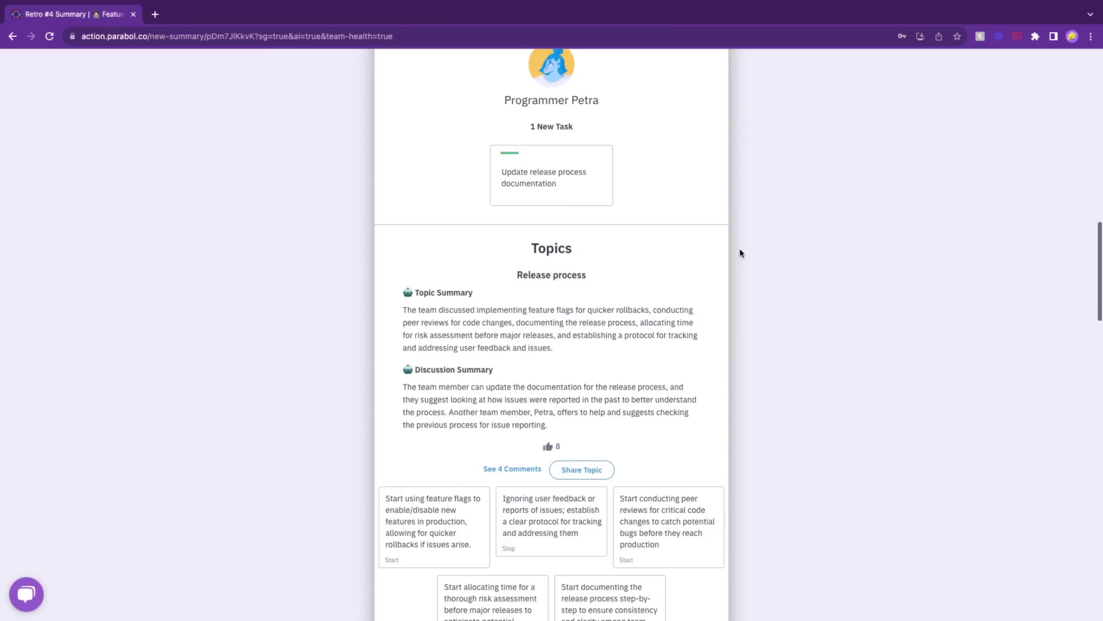
pyautogui.scroll(-3, 740, 253)
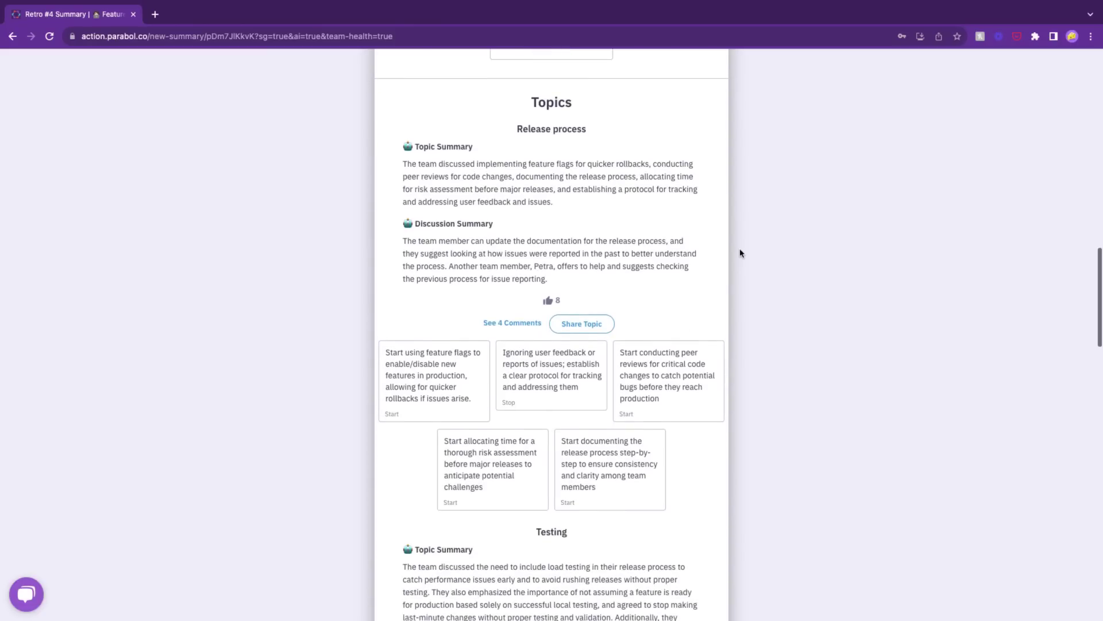
pyautogui.scroll(-1, 740, 252)
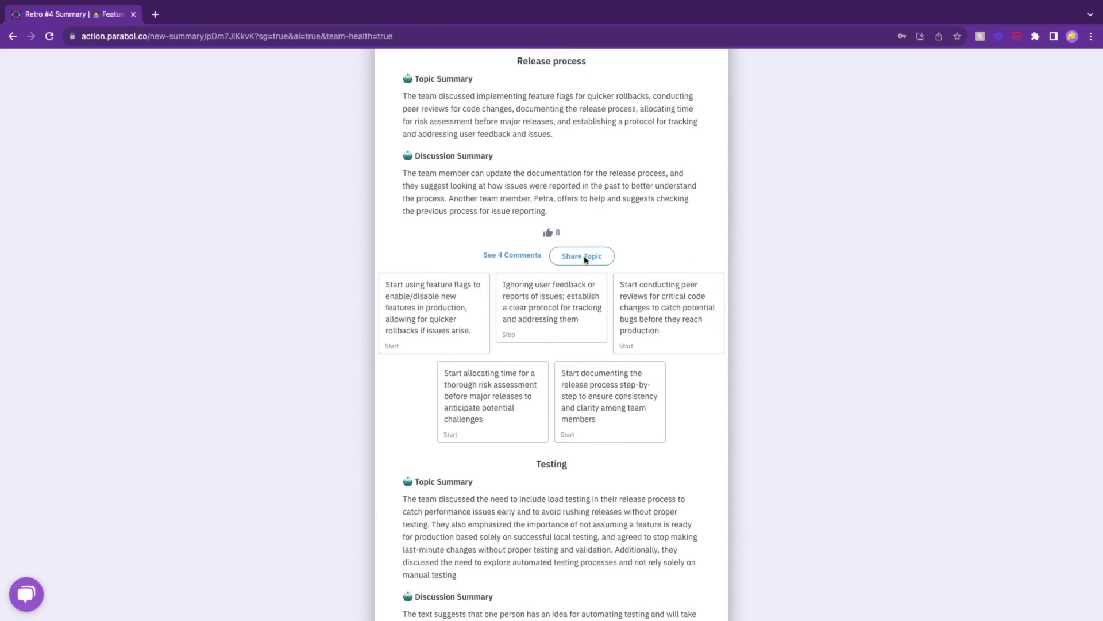
# Share the Release process topic summary to the Slack channel t_growth
pyautogui.click(585, 259)
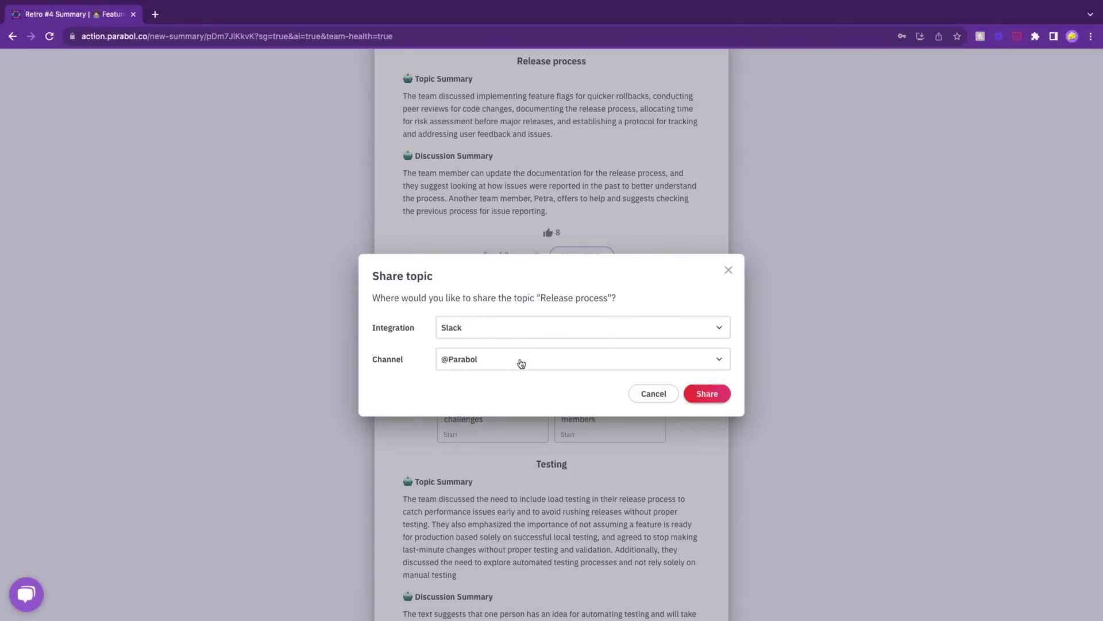
pyautogui.click(521, 362)
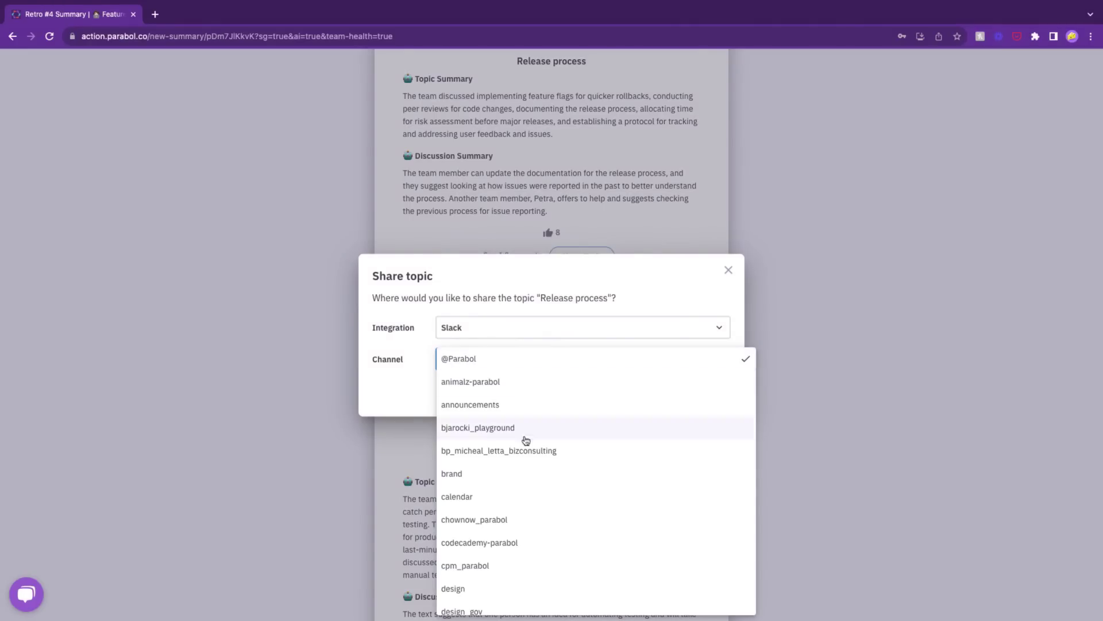
pyautogui.scroll(-10, 524, 496)
pyautogui.scroll(-10, 525, 497)
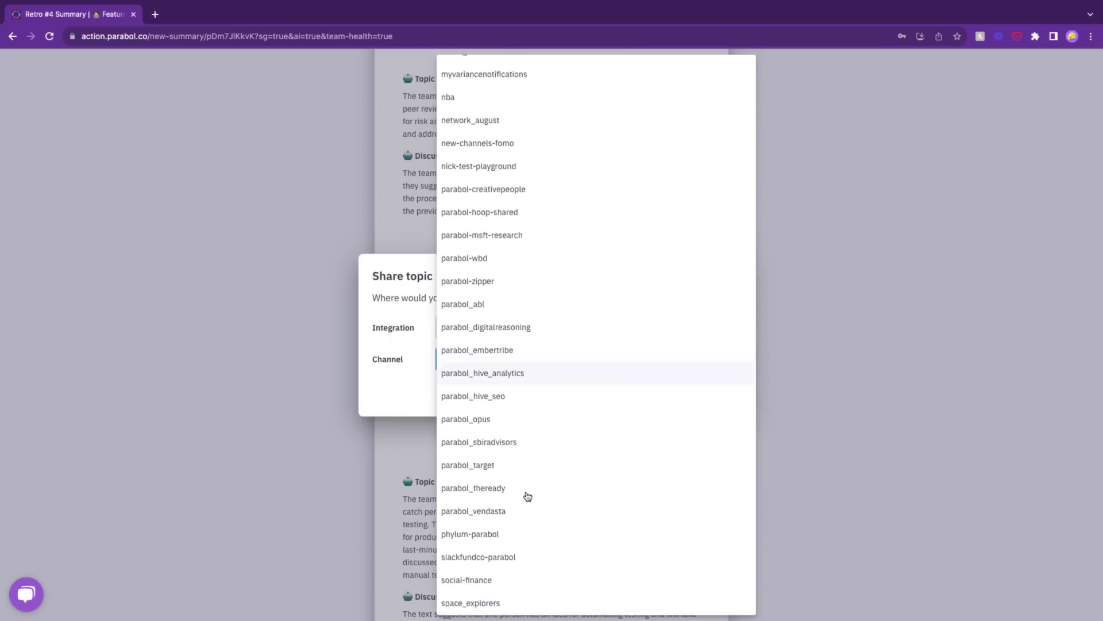
pyautogui.click(525, 497)
pyautogui.click(707, 394)
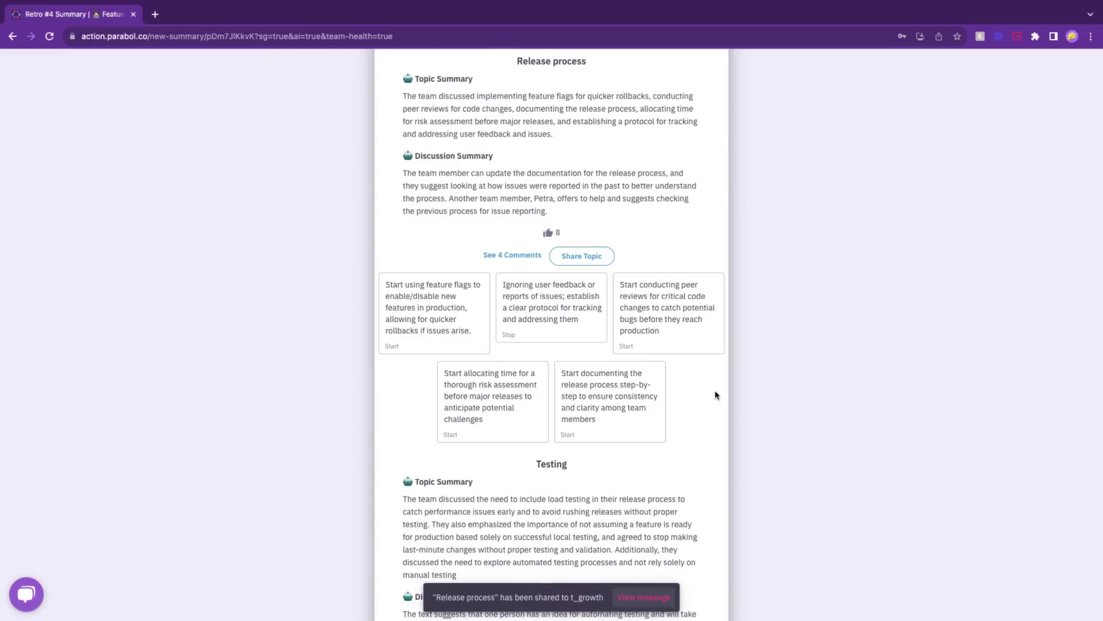